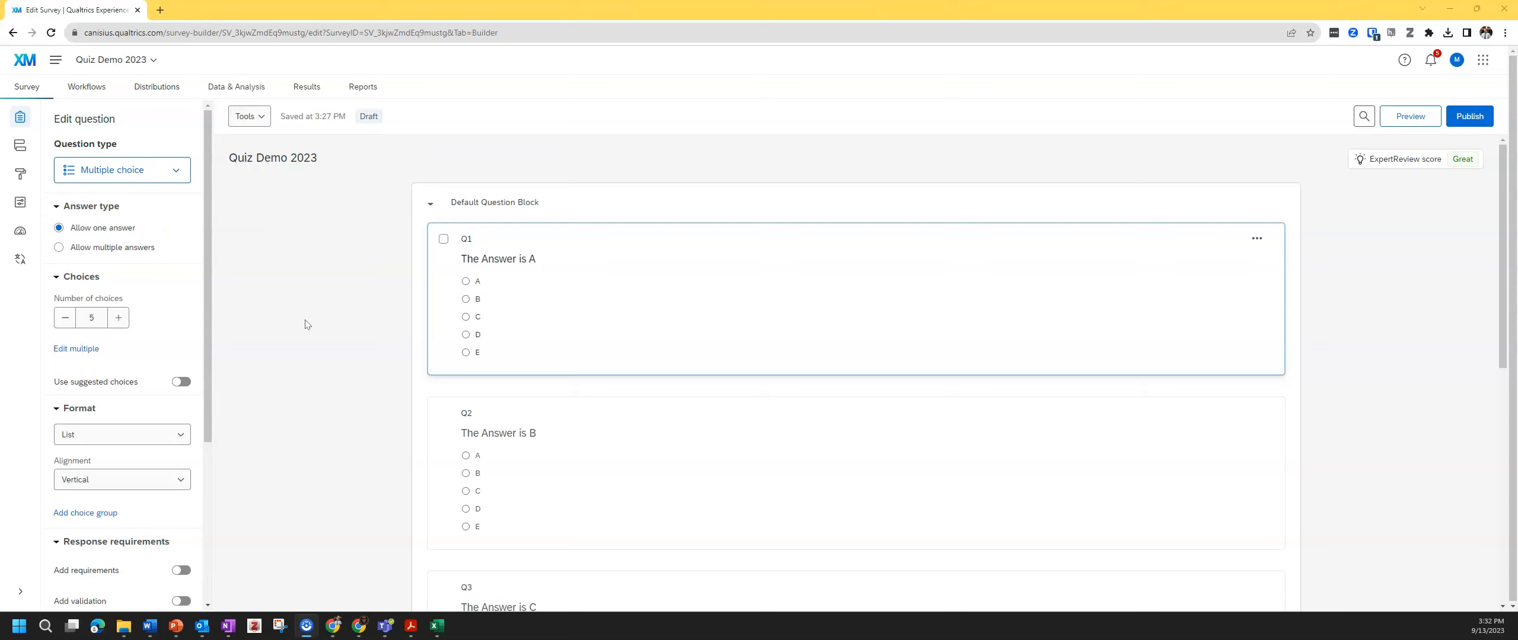
- Open the Quiz Demo 2023 survey's email triggers from the Post-Survey options
left_click(315, 309)
left_click(19, 204)
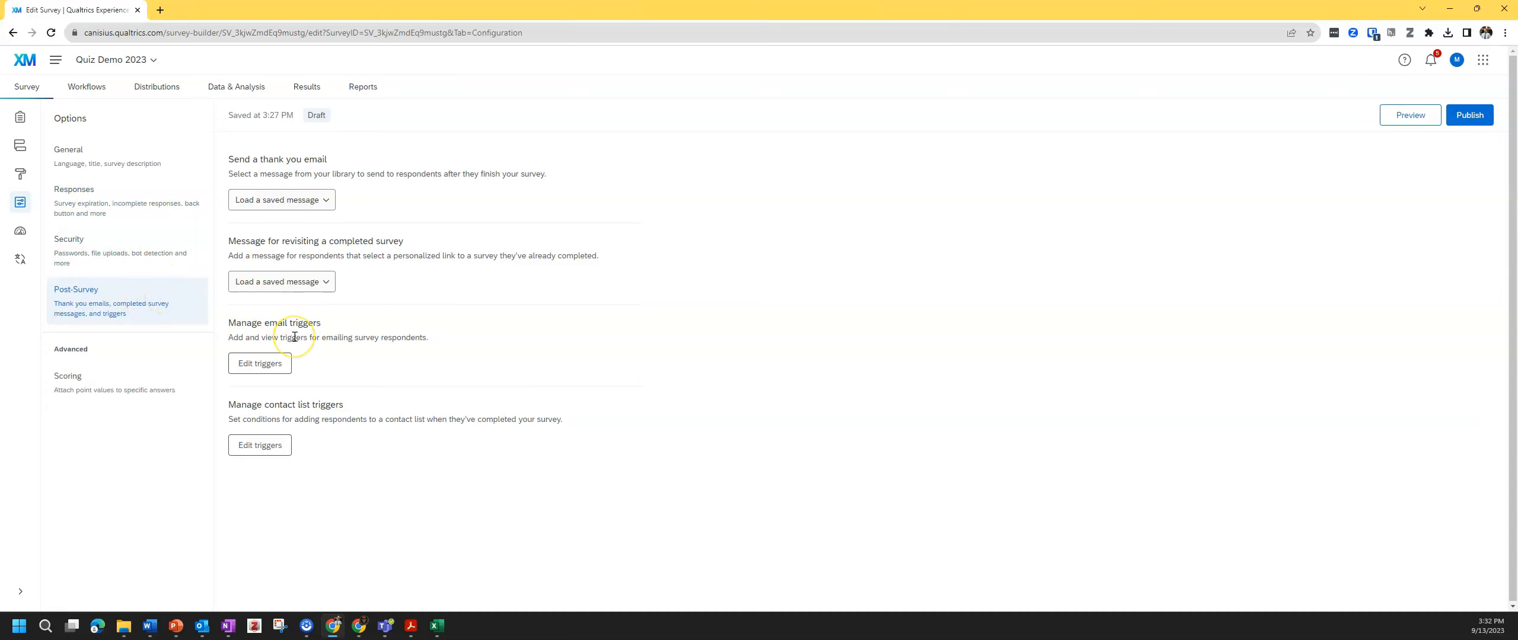
left_click(281, 365)
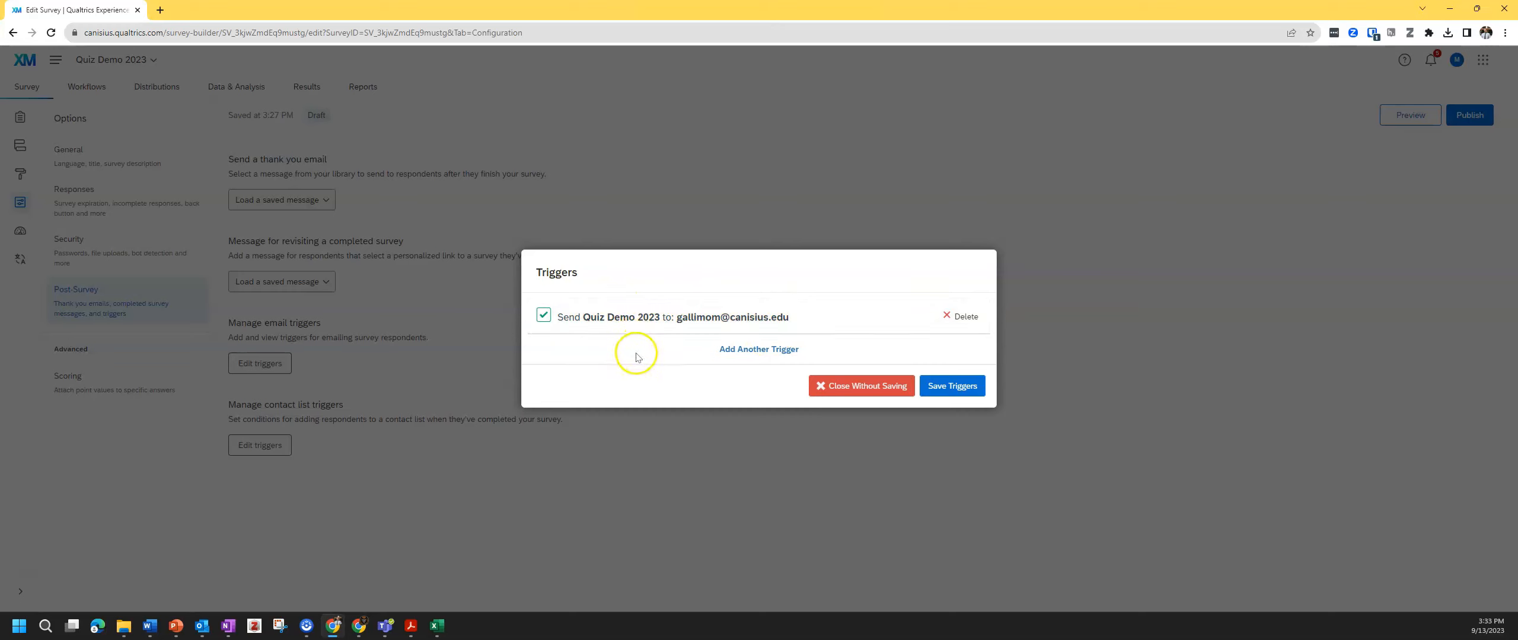
- Add another email trigger in the Triggers dialog
left_click(748, 350)
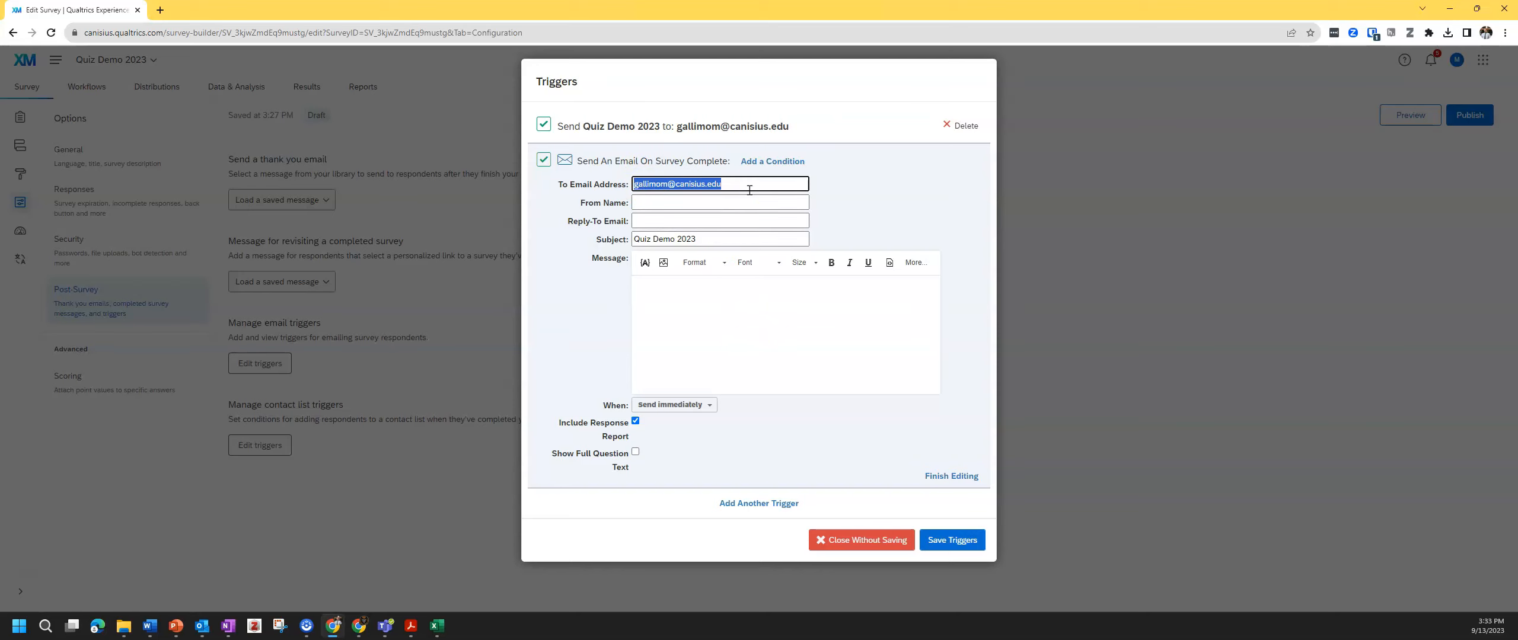
- Set the new trigger's From Name to 'Demo Quiz' and enable Show Full Question Text
left_click(667, 203)
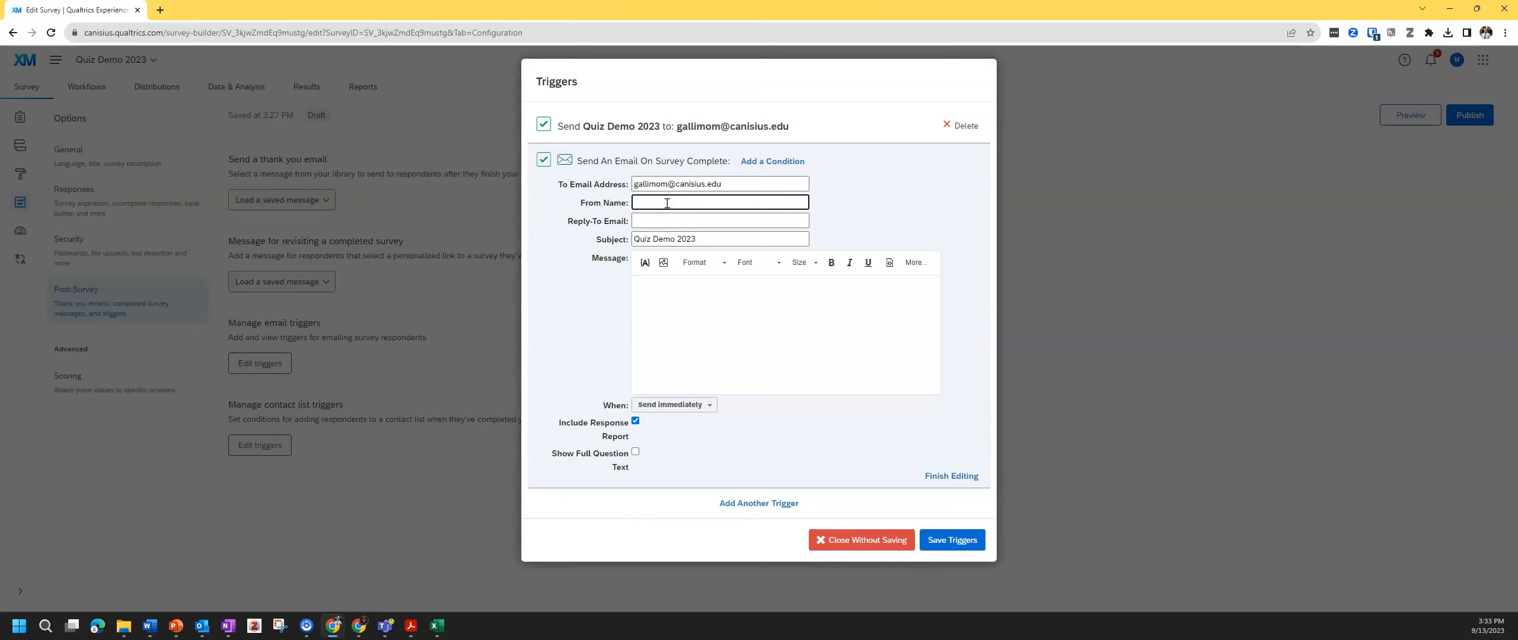
type("Demo Quiz")
left_click(634, 452)
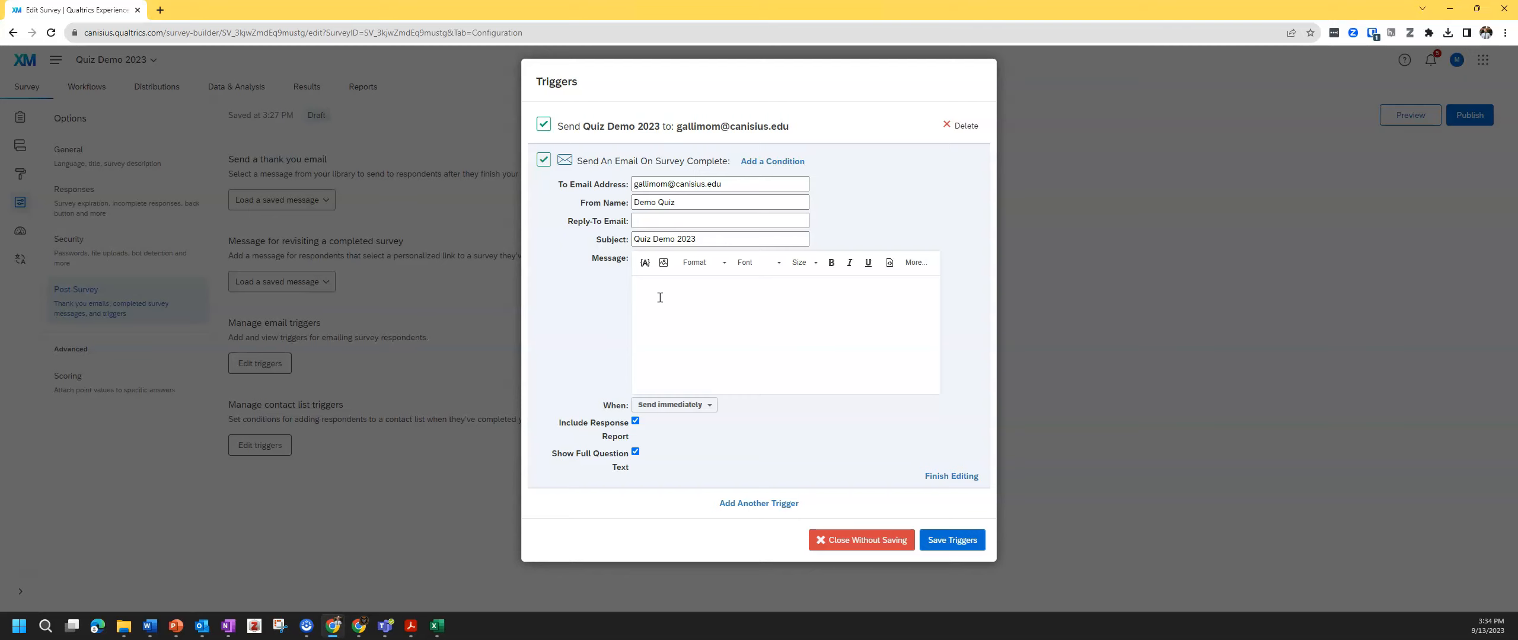
- Make the message read 'Overall score:' followed by the piped Scoring score, then save triggers
left_click(646, 264)
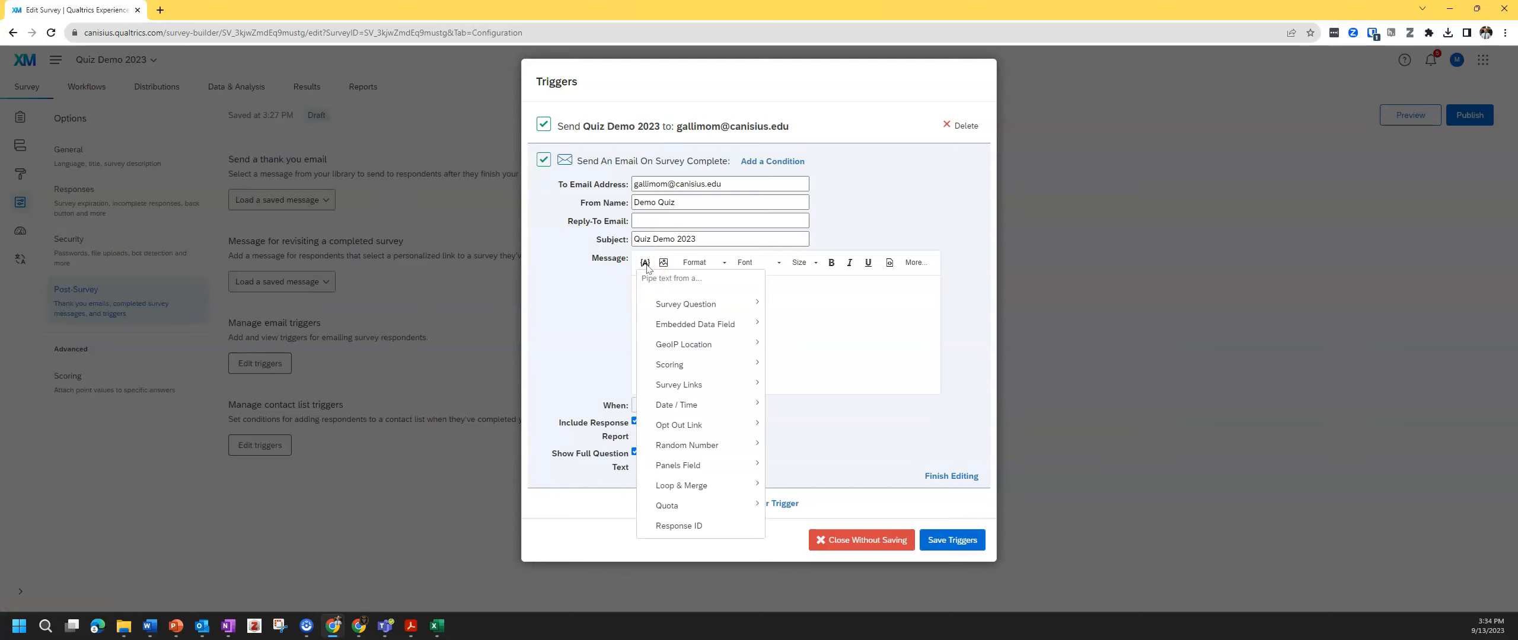
mouse_move(710, 370)
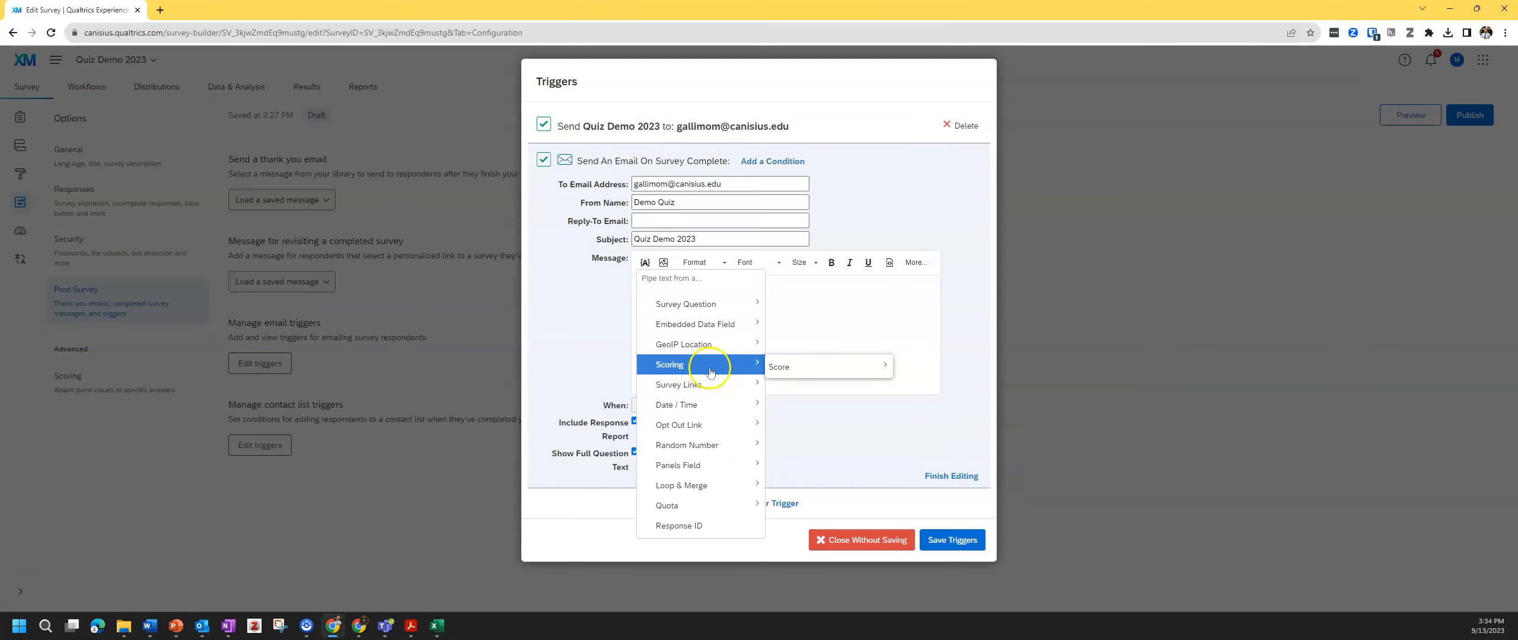
mouse_move(774, 367)
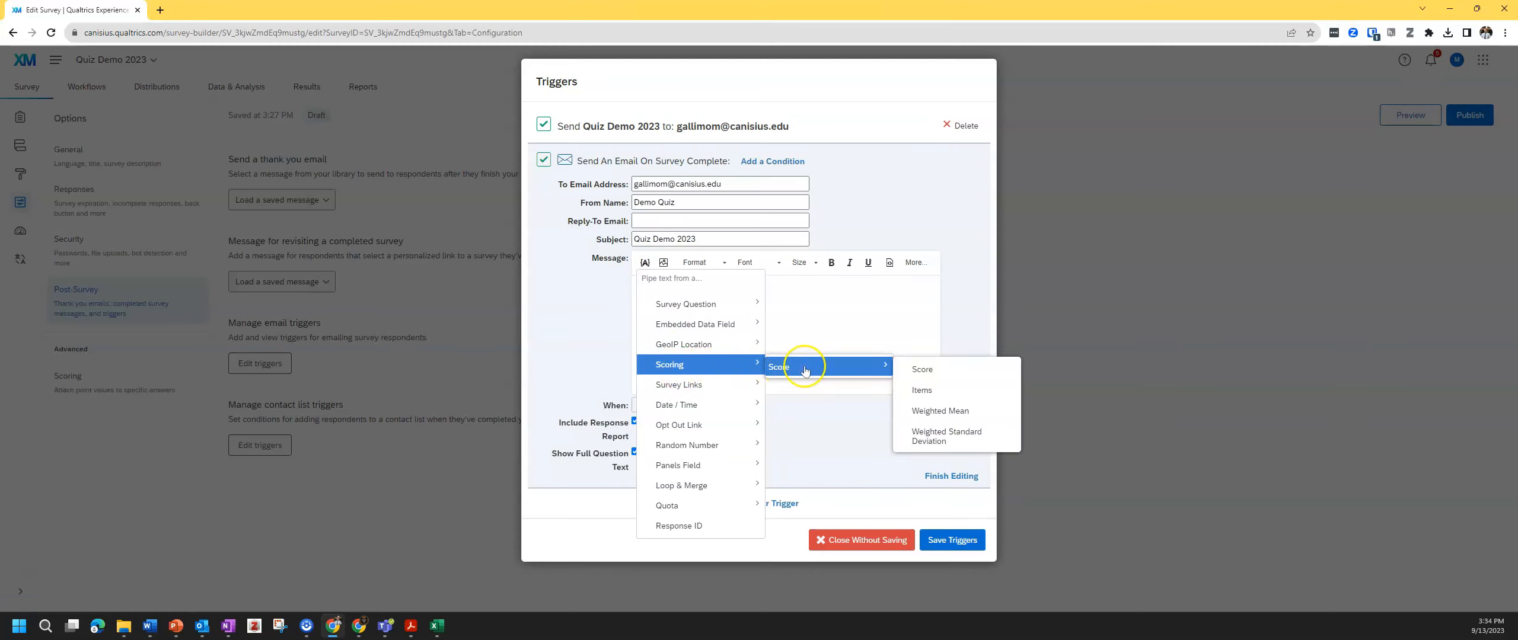
left_click(931, 374)
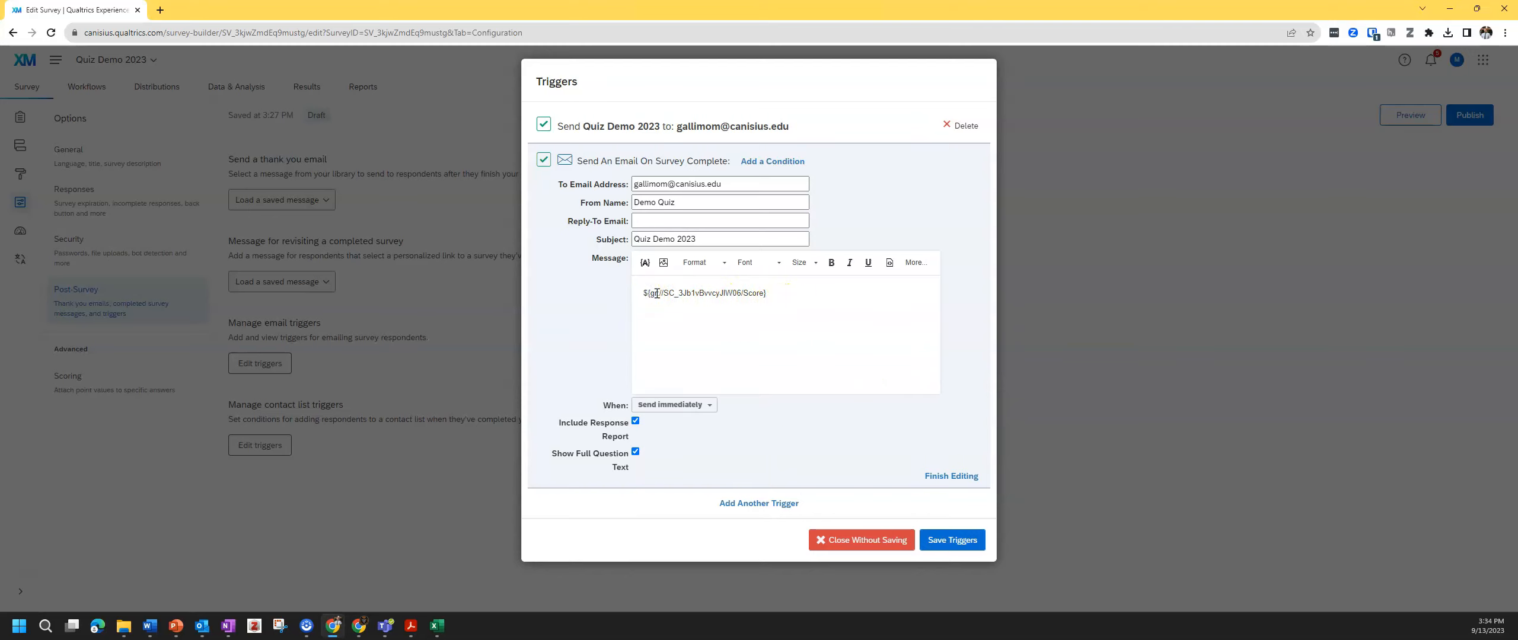
type("Overall score:")
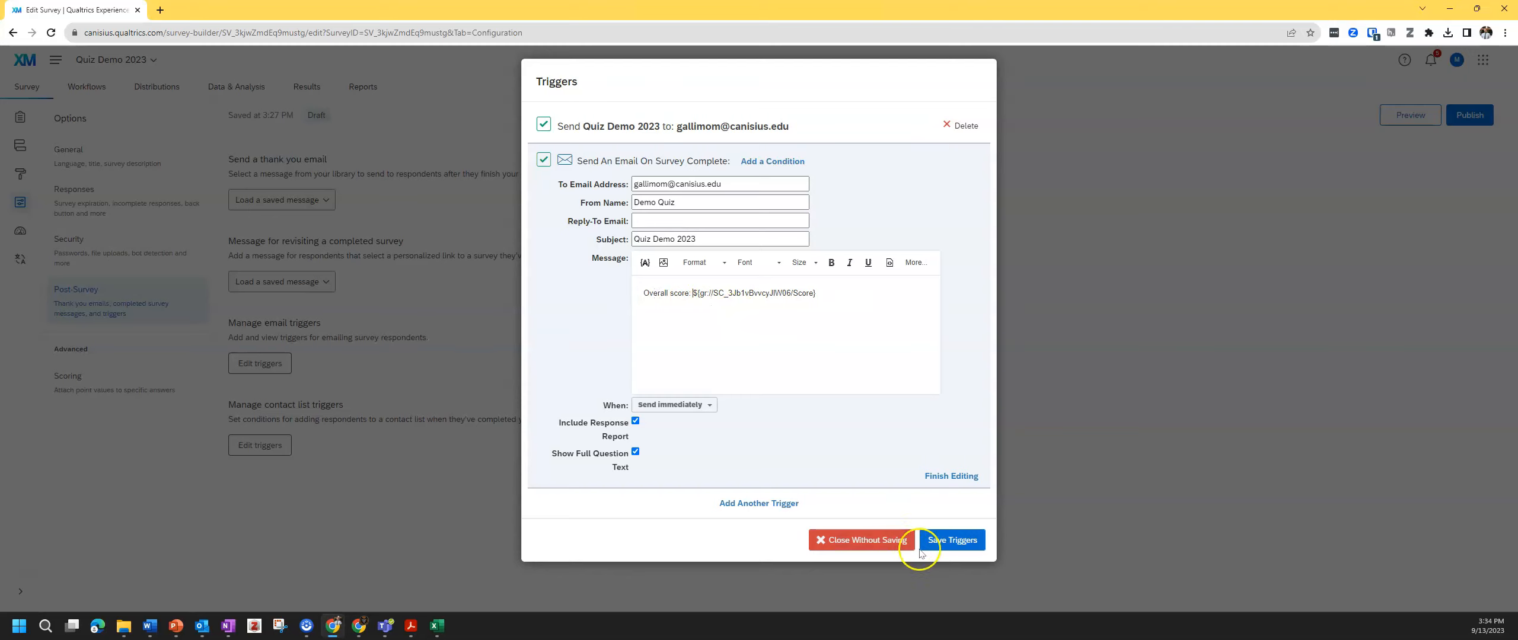
left_click(949, 543)
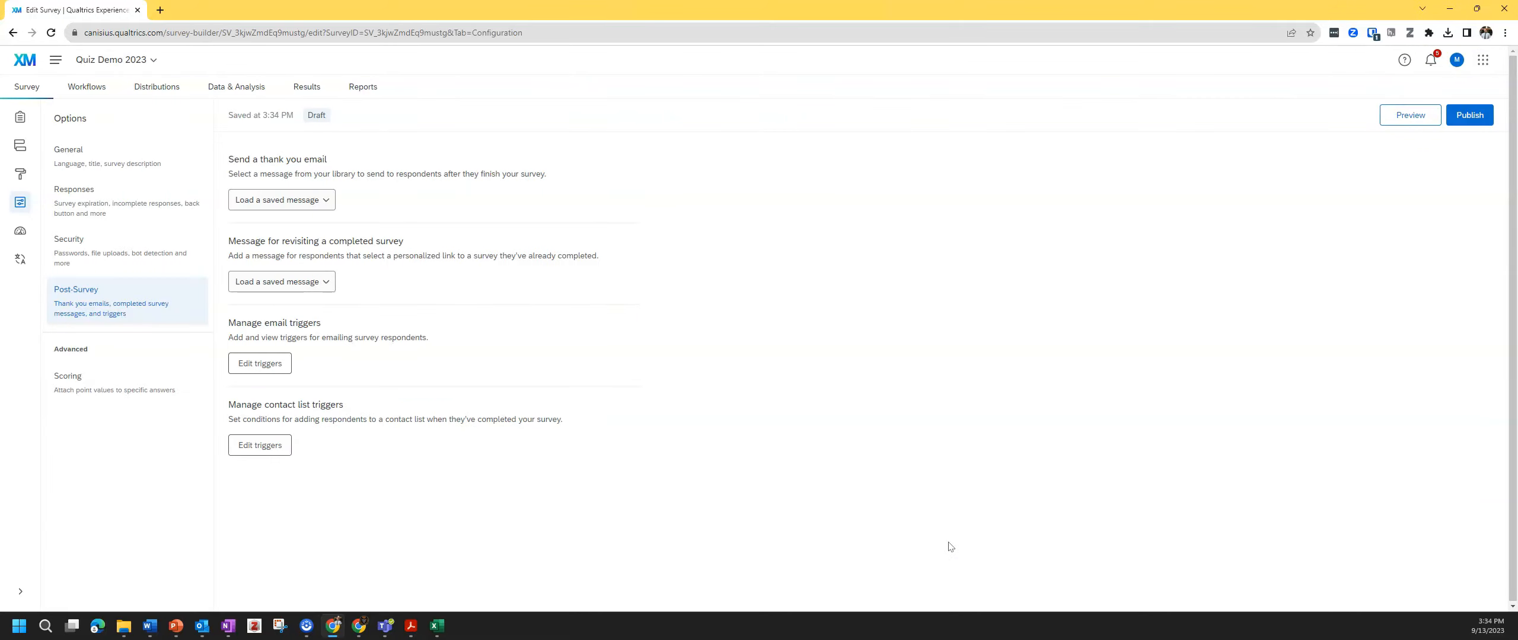
- Open the Quiz Demo 2023 email in Outlook and highlight the Overall score: 1 line and first answer
left_click(583, 383)
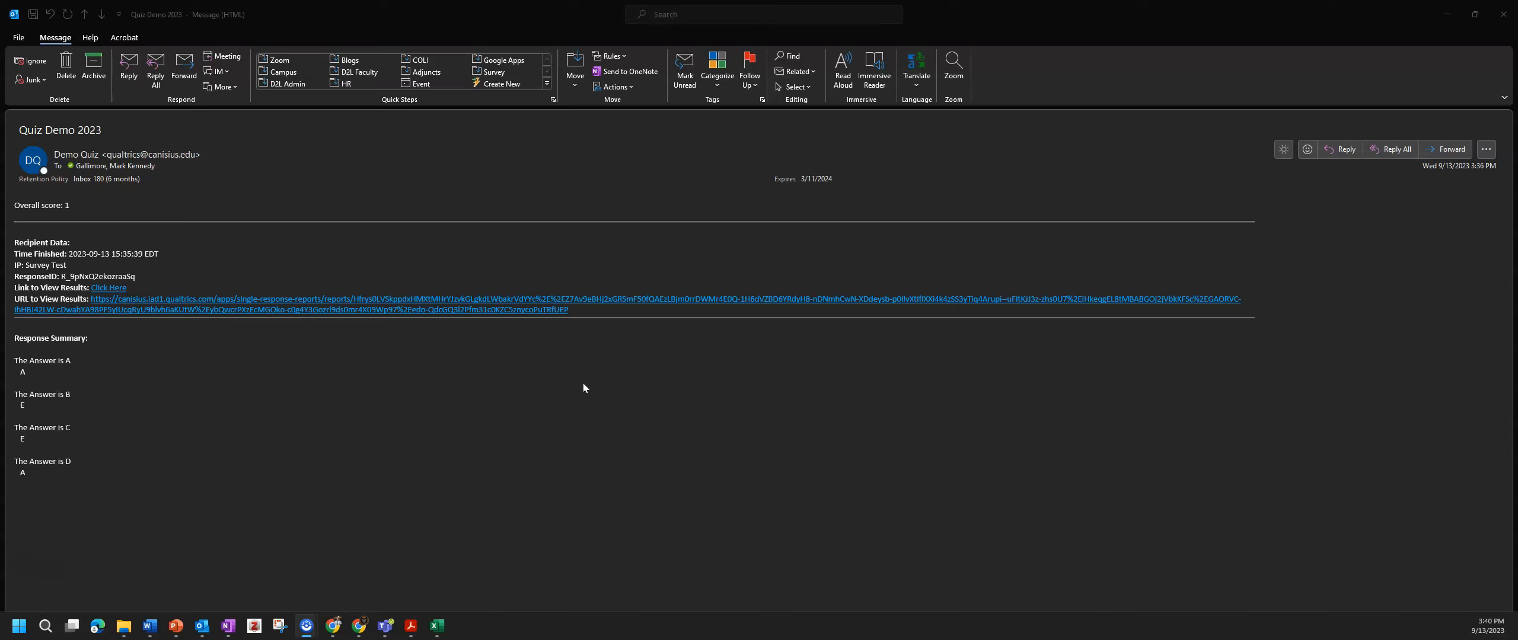
left_click(582, 387)
left_click_drag(15, 207, 81, 213)
left_click(81, 214)
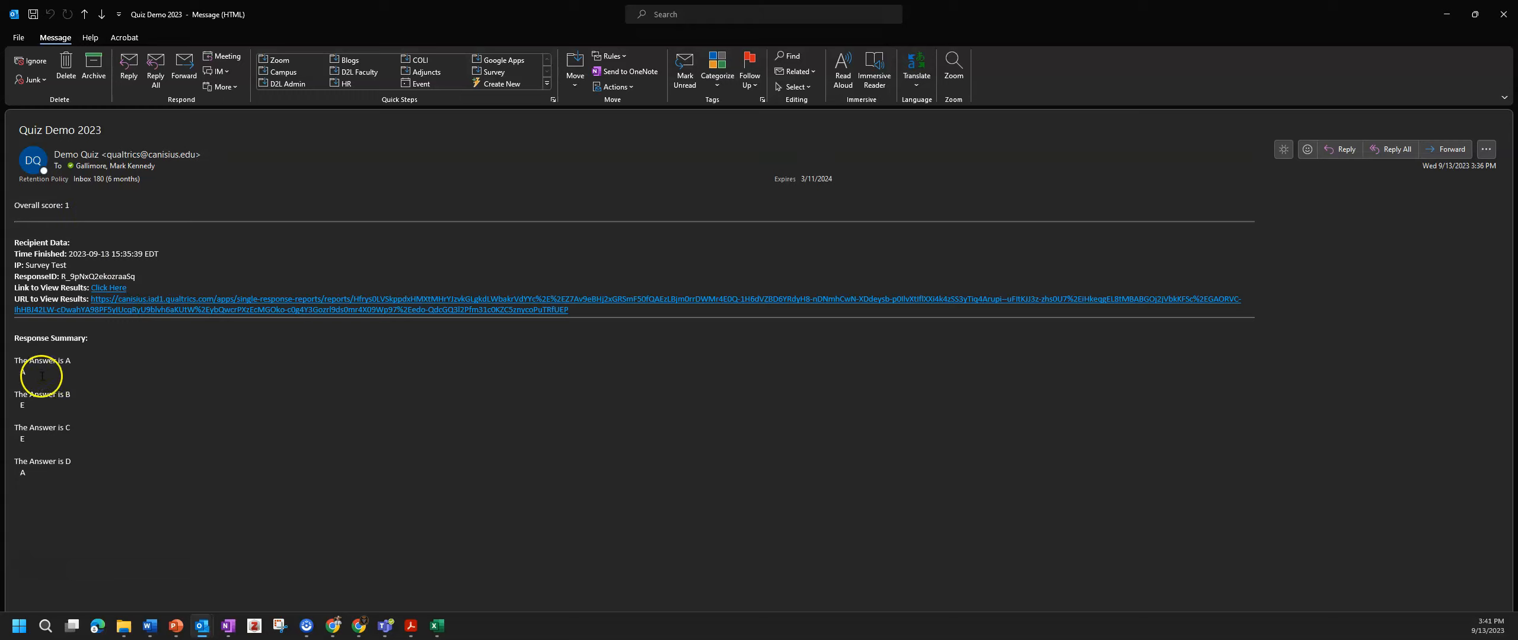
left_click_drag(26, 374, 16, 366)
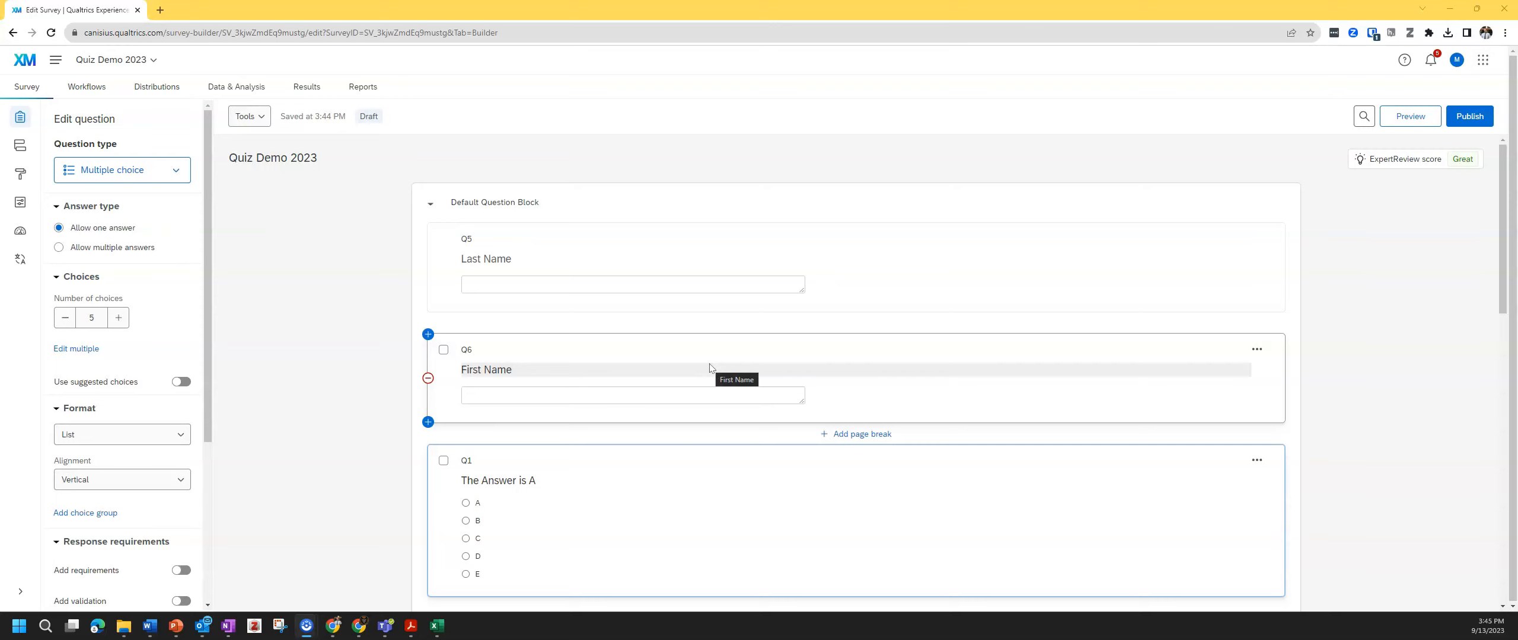
scroll(832, 479, "down", 3)
scroll(831, 478, "down", 10)
scroll(828, 475, "up", 10)
scroll(830, 475, "up", 4)
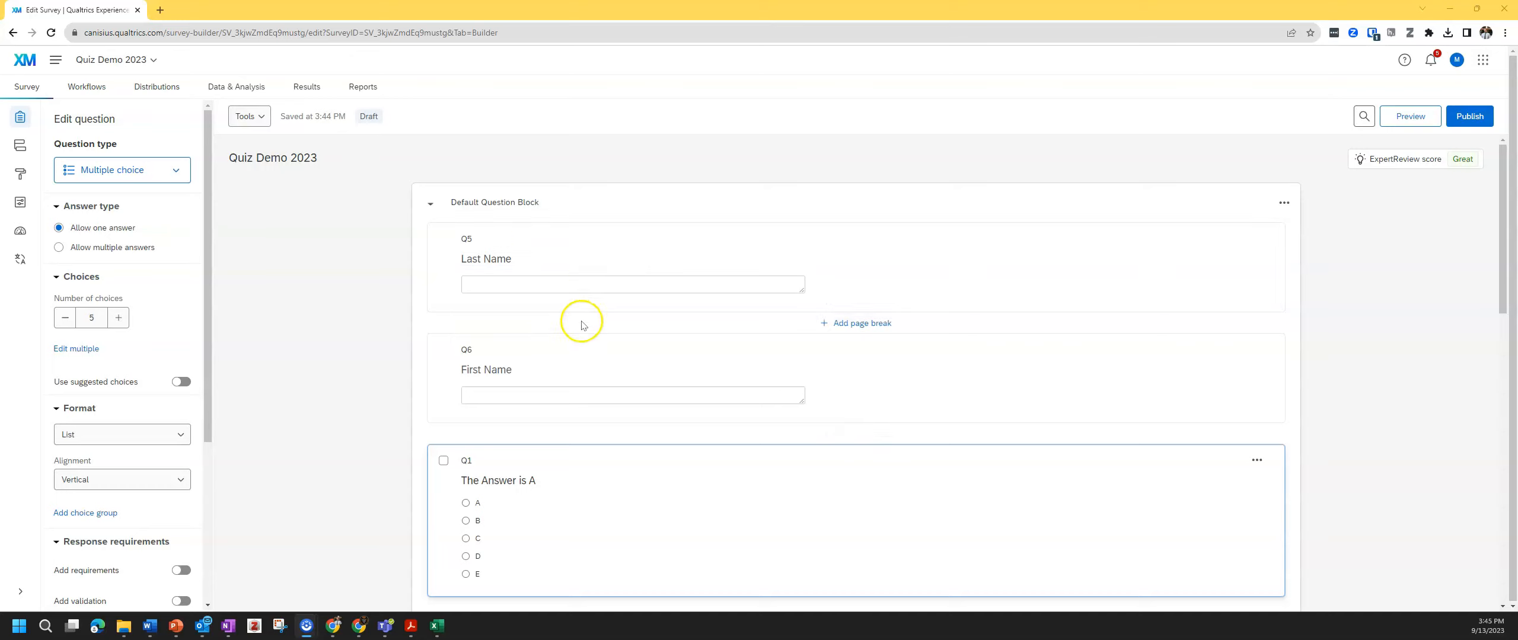
- Reopen the survey's email triggers and expand the second trigger for editing
left_click(19, 204)
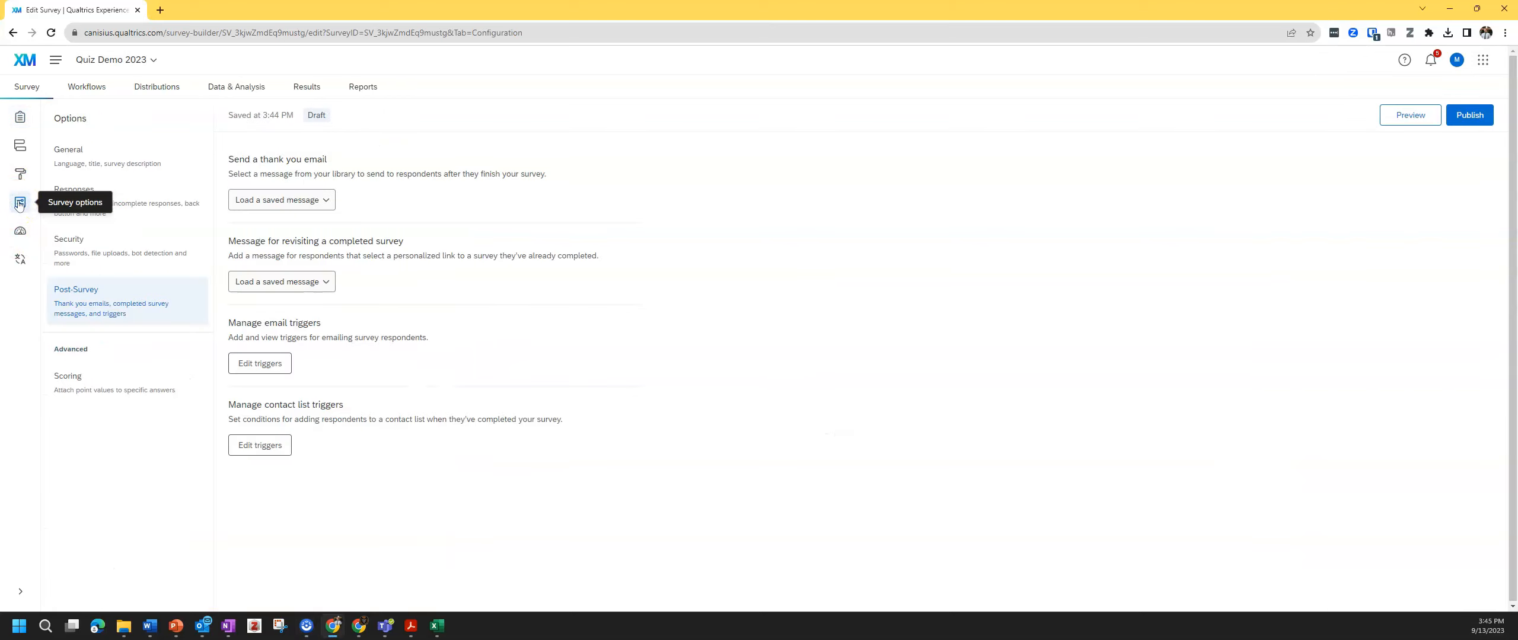
left_click(264, 365)
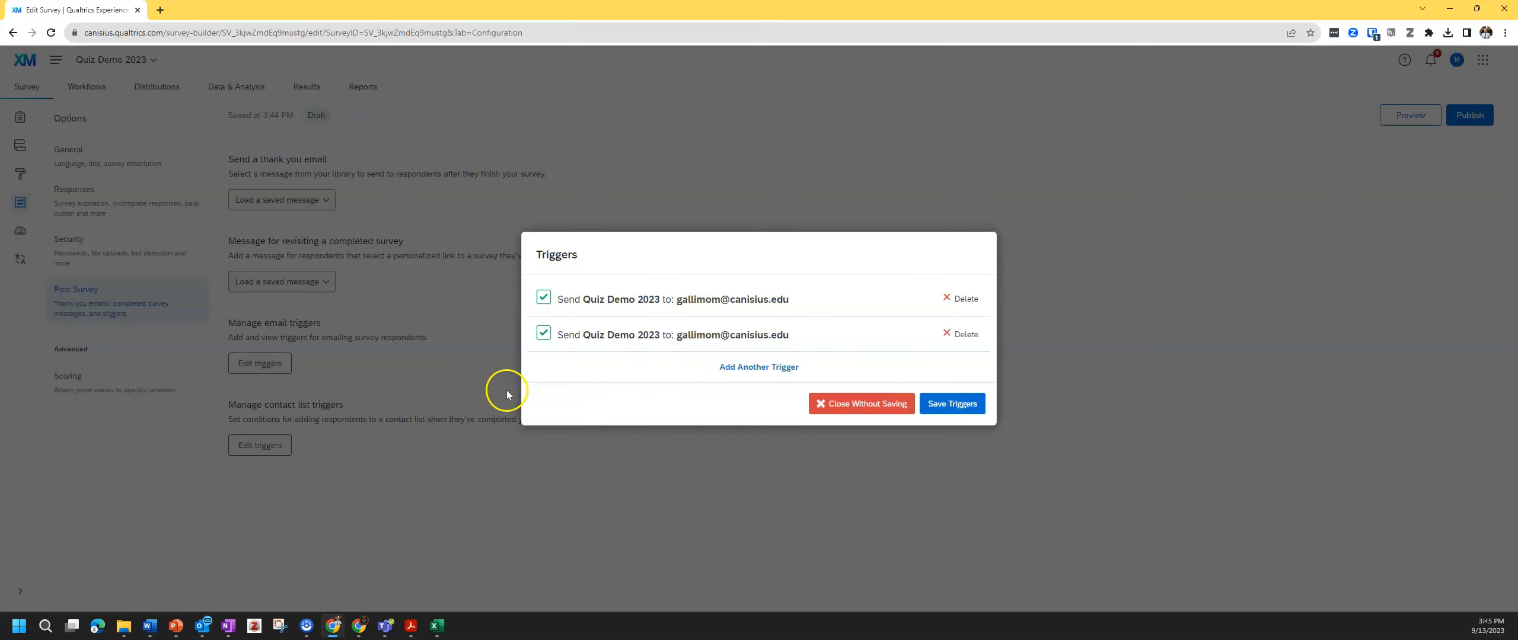
left_click(676, 351)
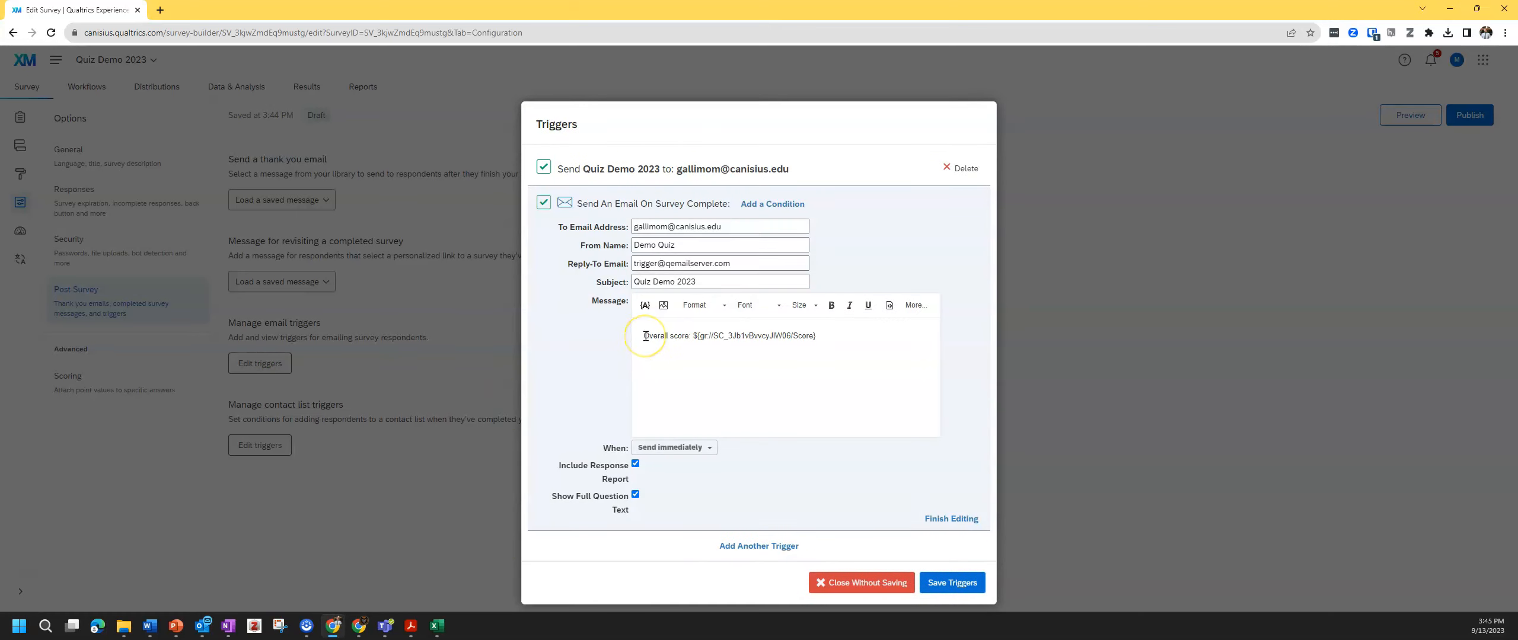
- Add a line above the score that pipes in the Q5 Last Name answer
key("Return")
key("Return")
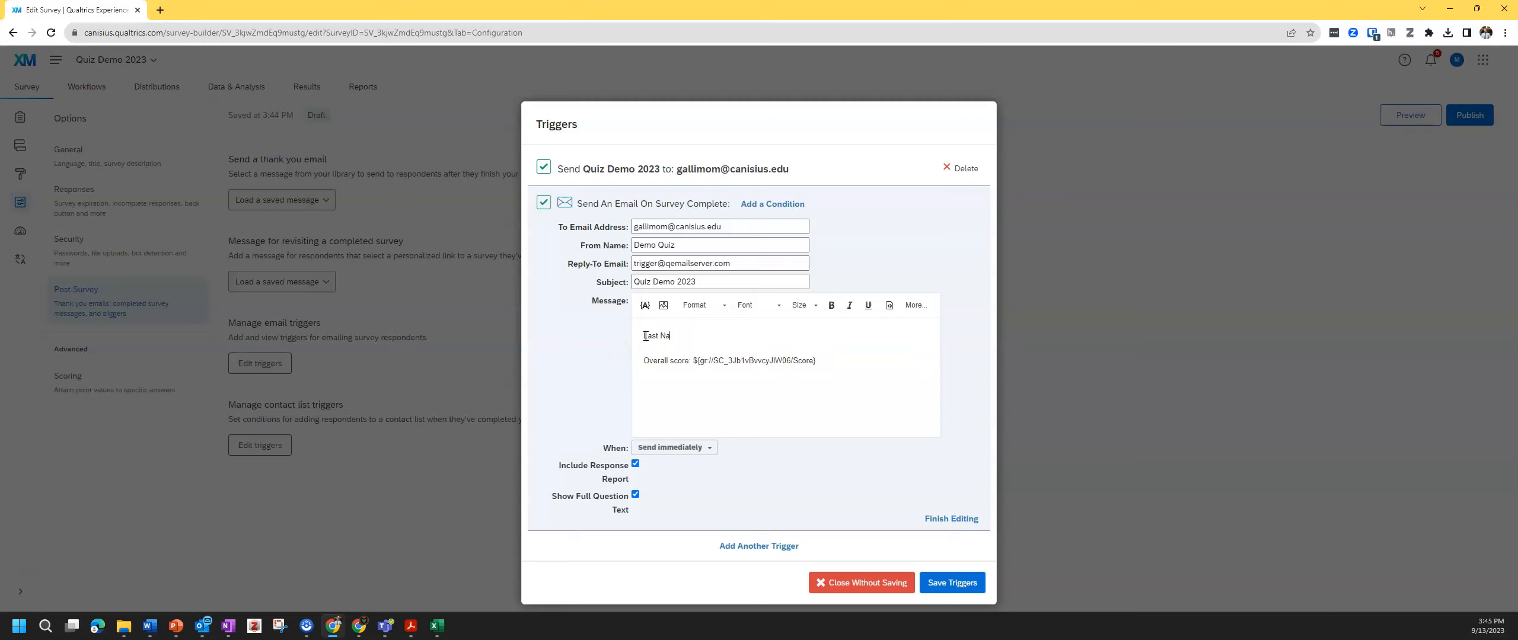
left_click(645, 305)
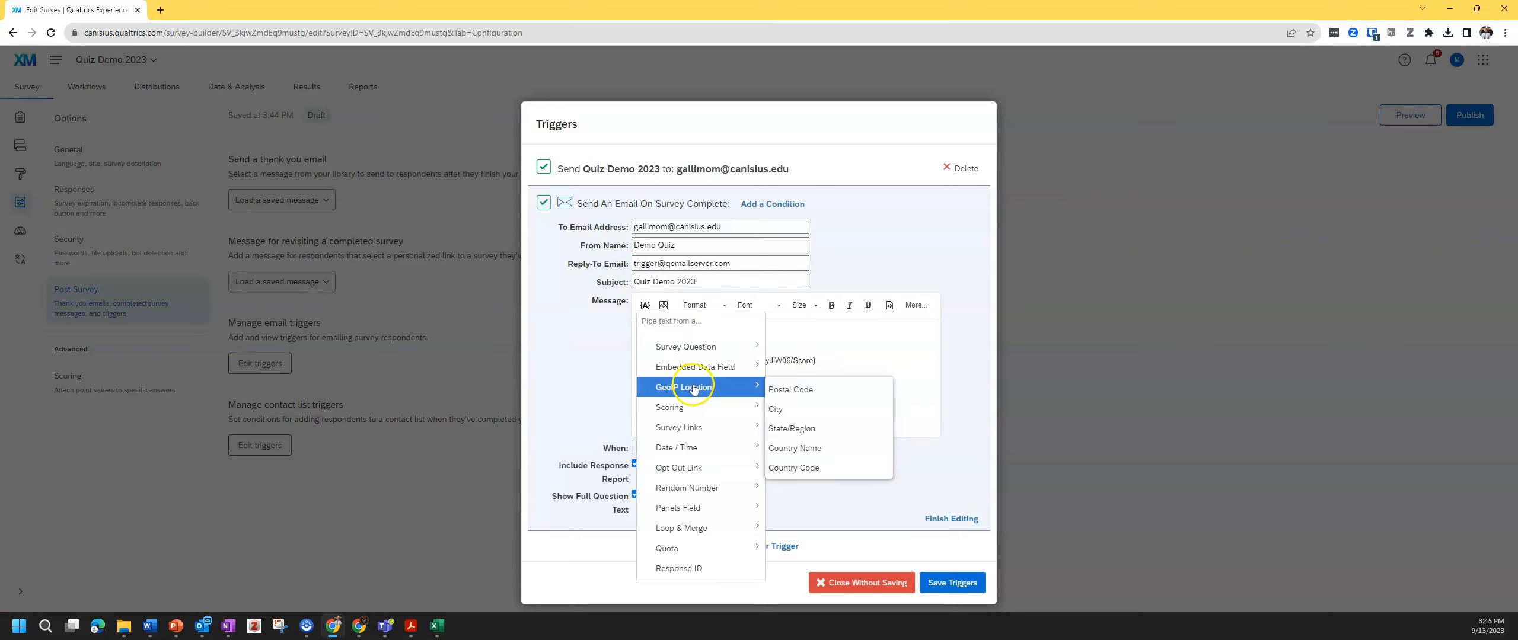
mouse_move(709, 348)
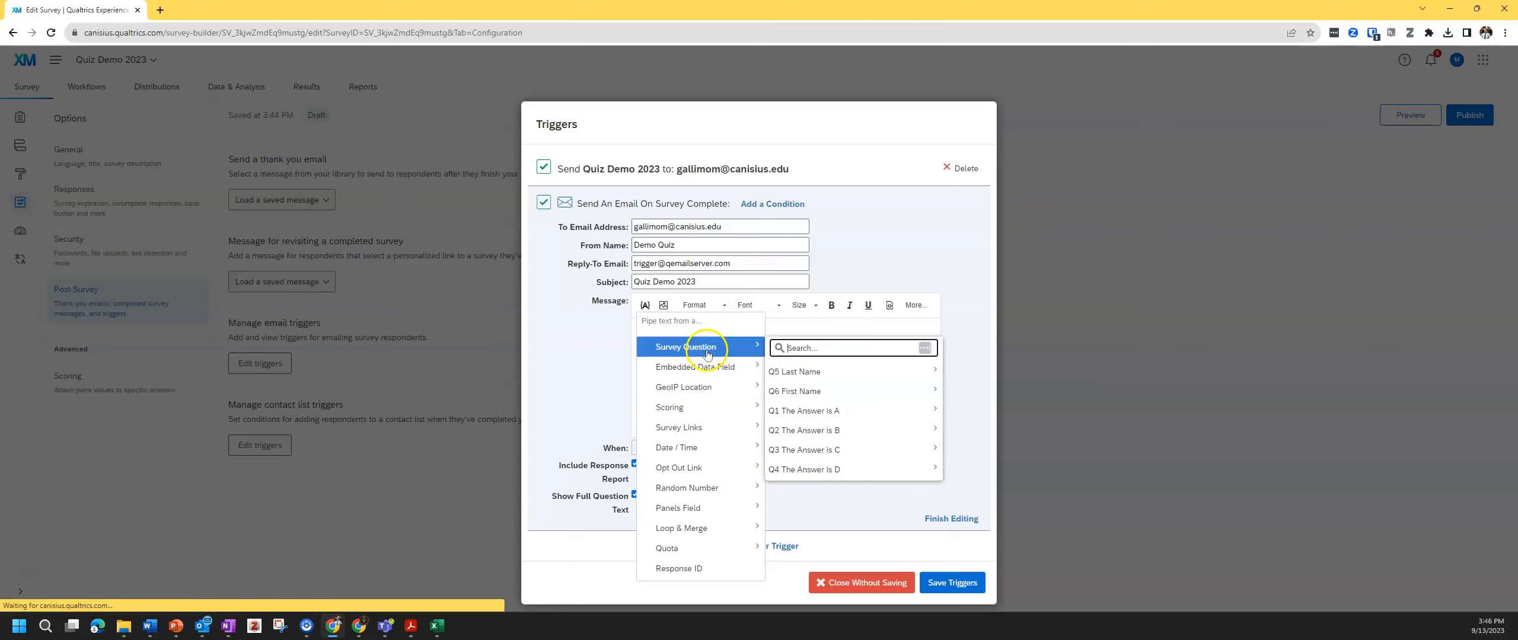
mouse_move(825, 372)
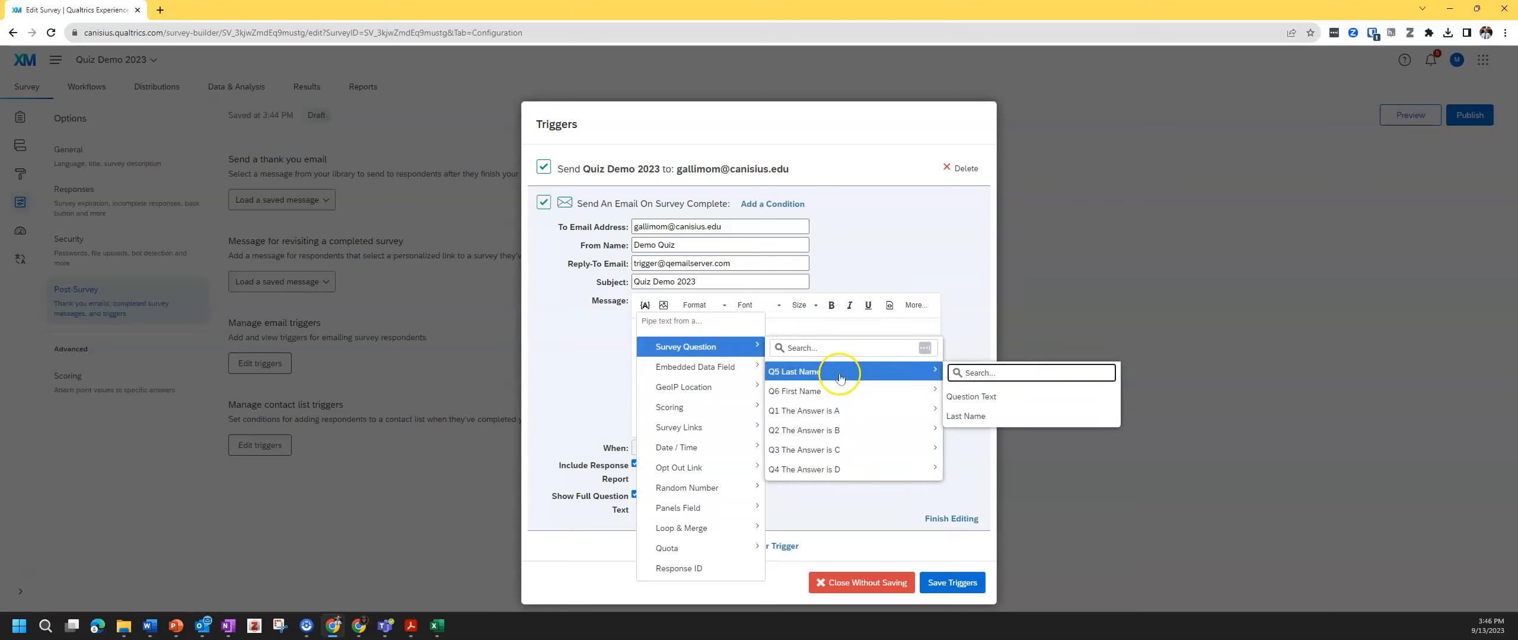
left_click(970, 417)
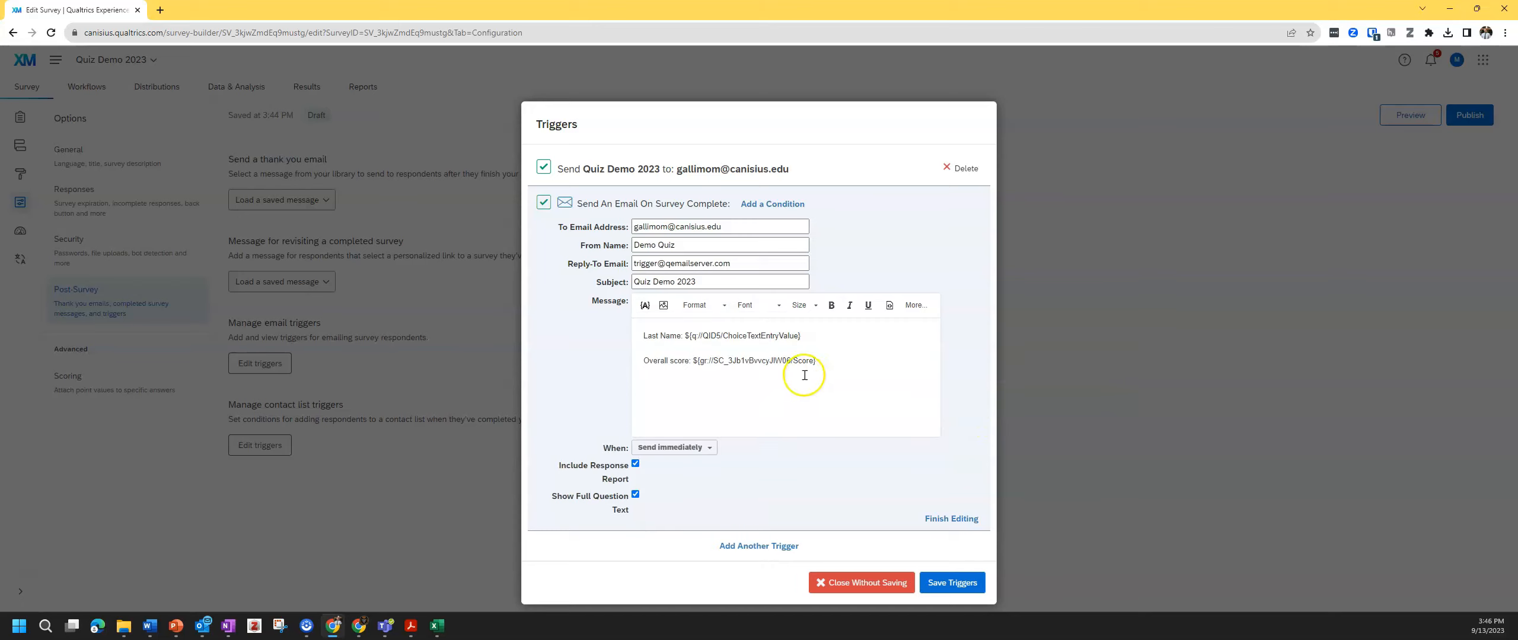
left_click(812, 338)
left_click(834, 374)
left_click(835, 374)
- Replace the trigger's original recipient with the new e-mail address and save the triggers
left_click(729, 227)
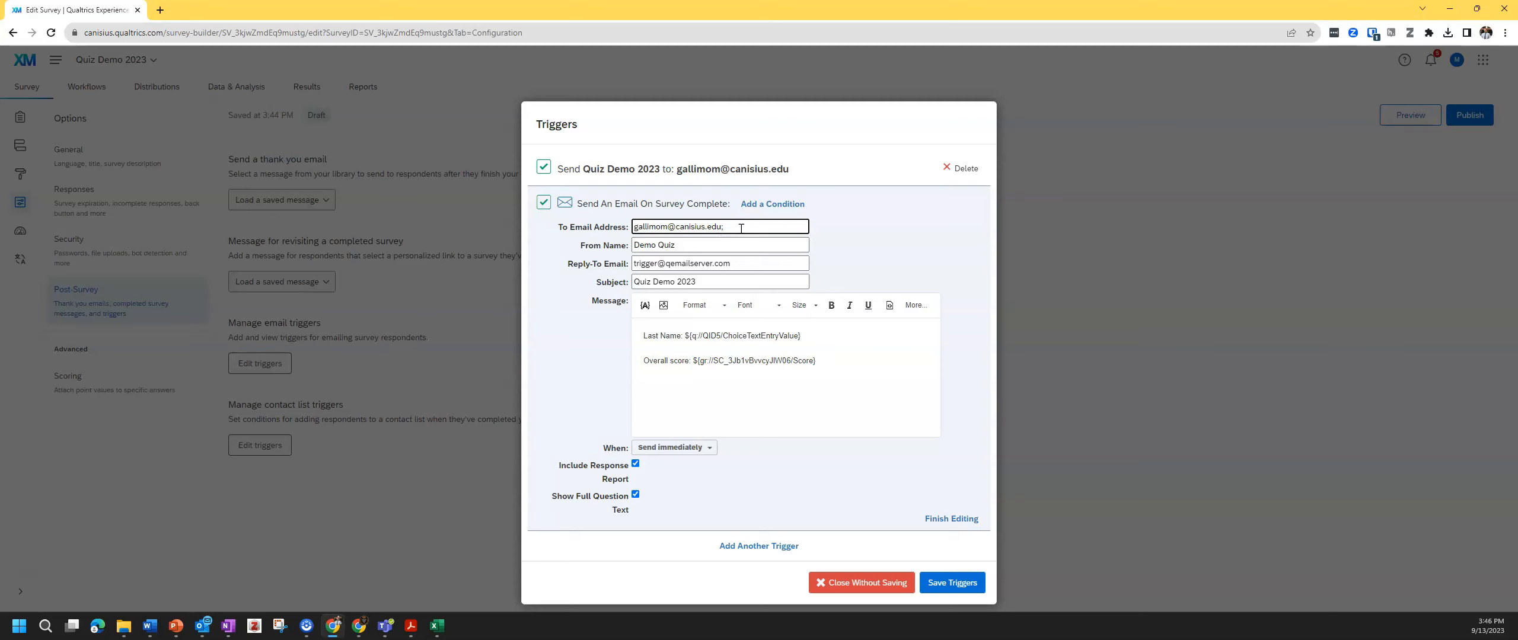
left_click(873, 228)
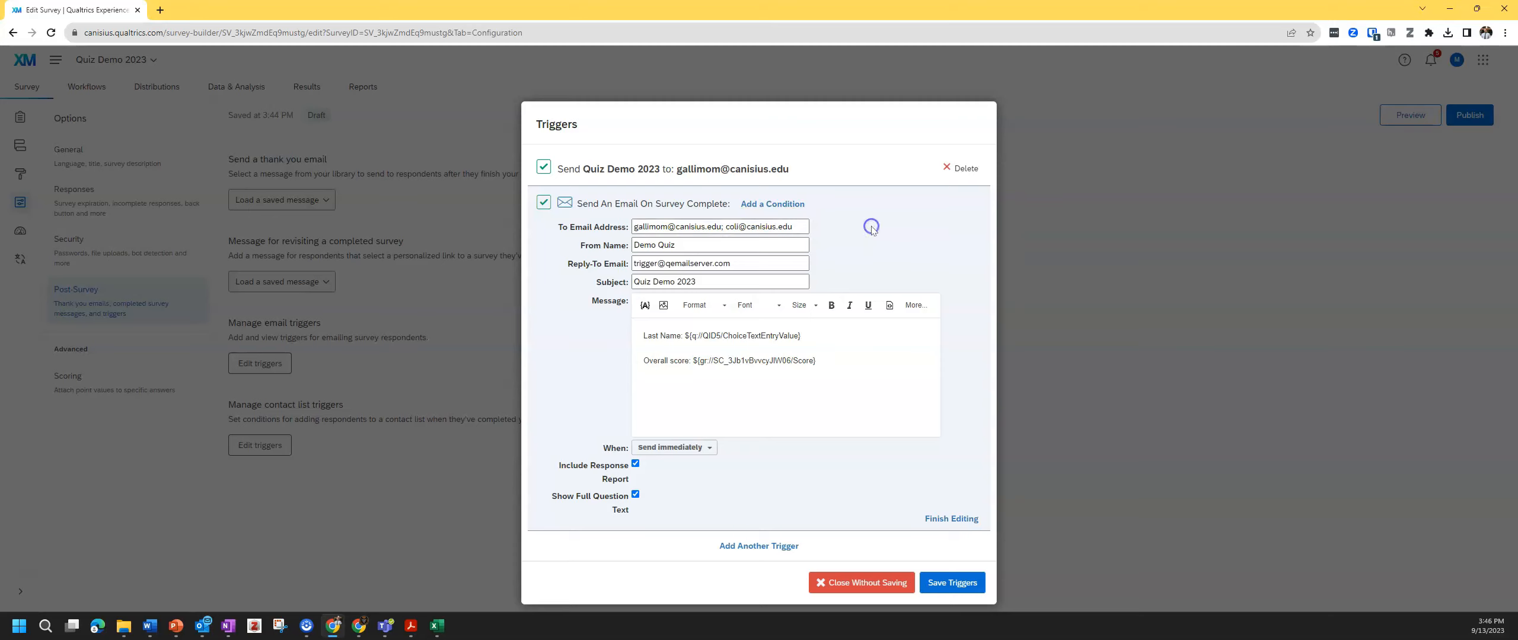
left_click(765, 229)
left_click_drag(724, 228, 614, 230)
key("BackSpace")
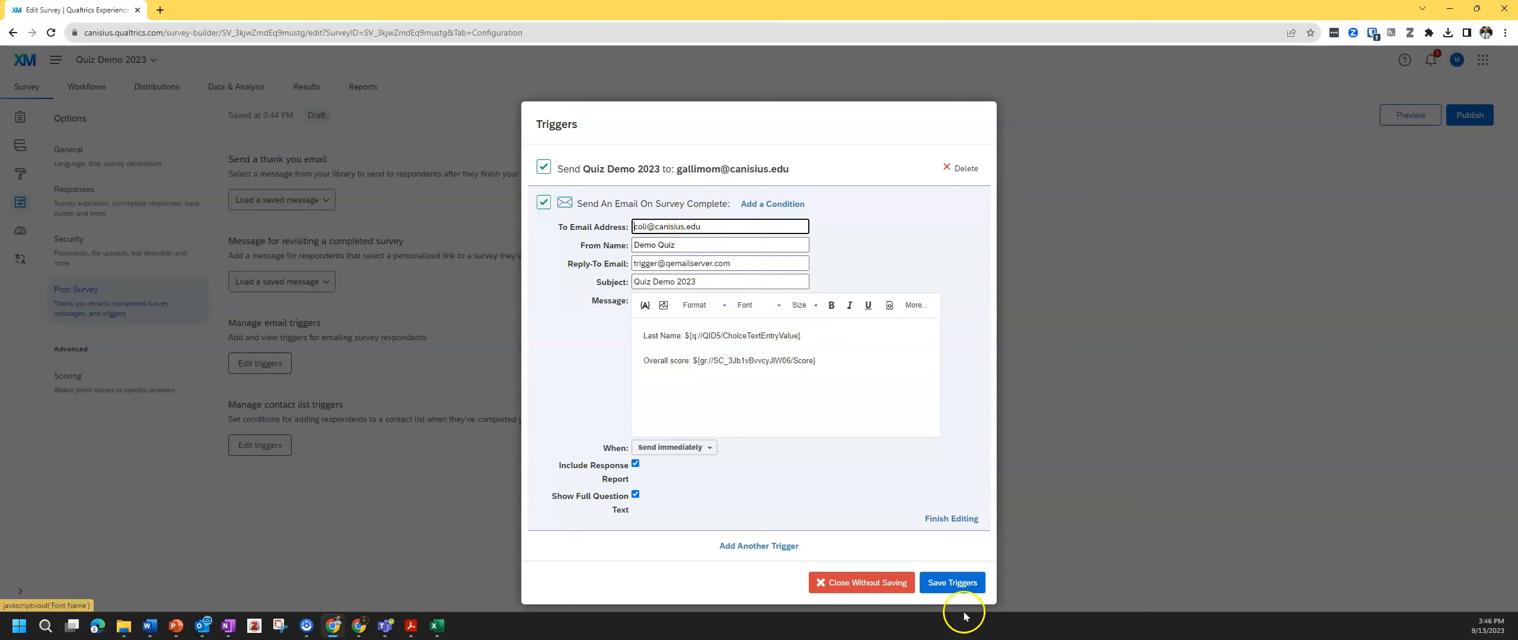
left_click(952, 582)
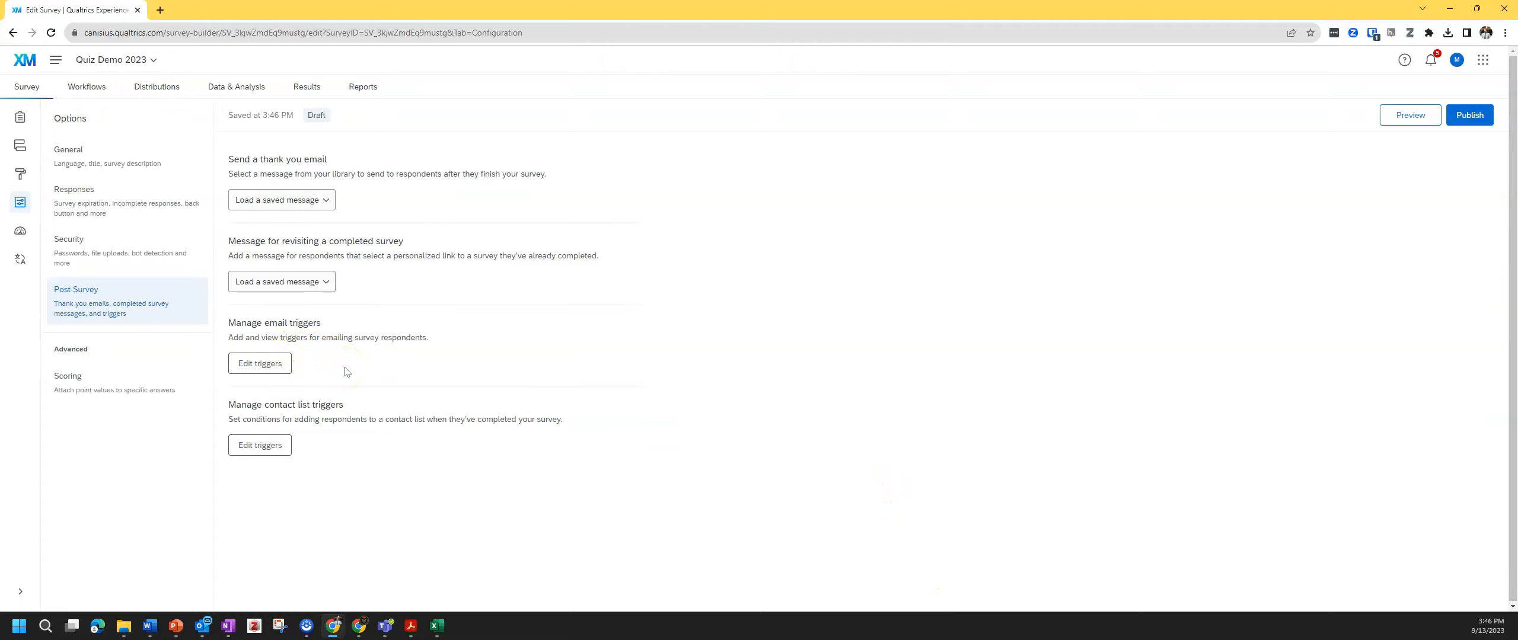
- Review the new Quiz Demo 2023 email showing Overall score: 0 and select the piped Last Name text
left_click(144, 458)
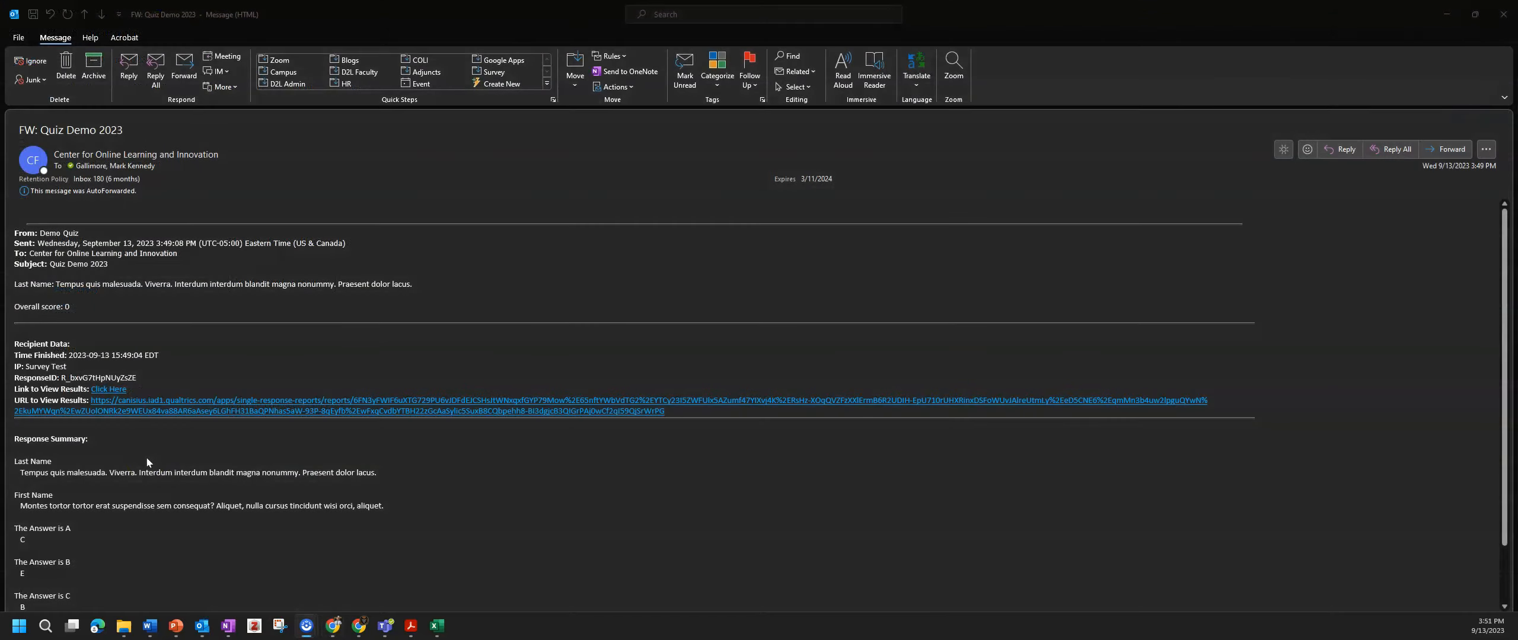
scroll(147, 462, "down", 2)
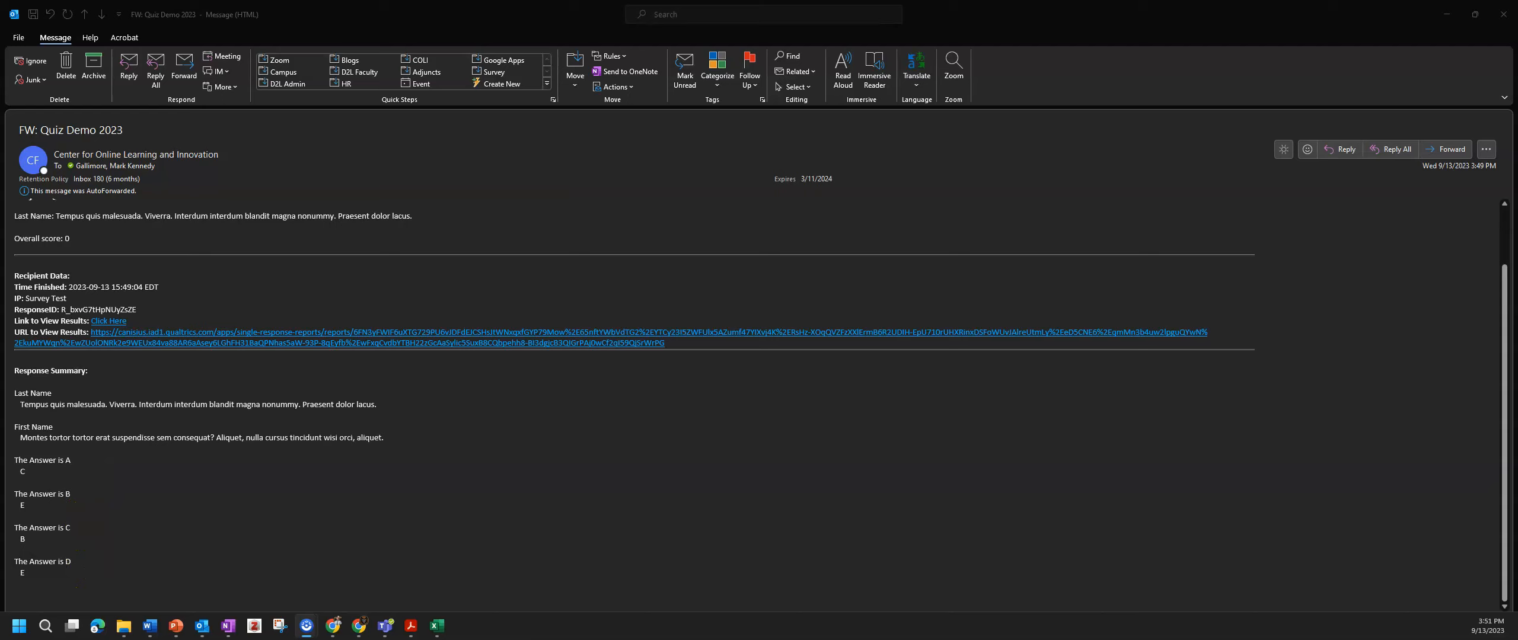
scroll(148, 516, "up", 1)
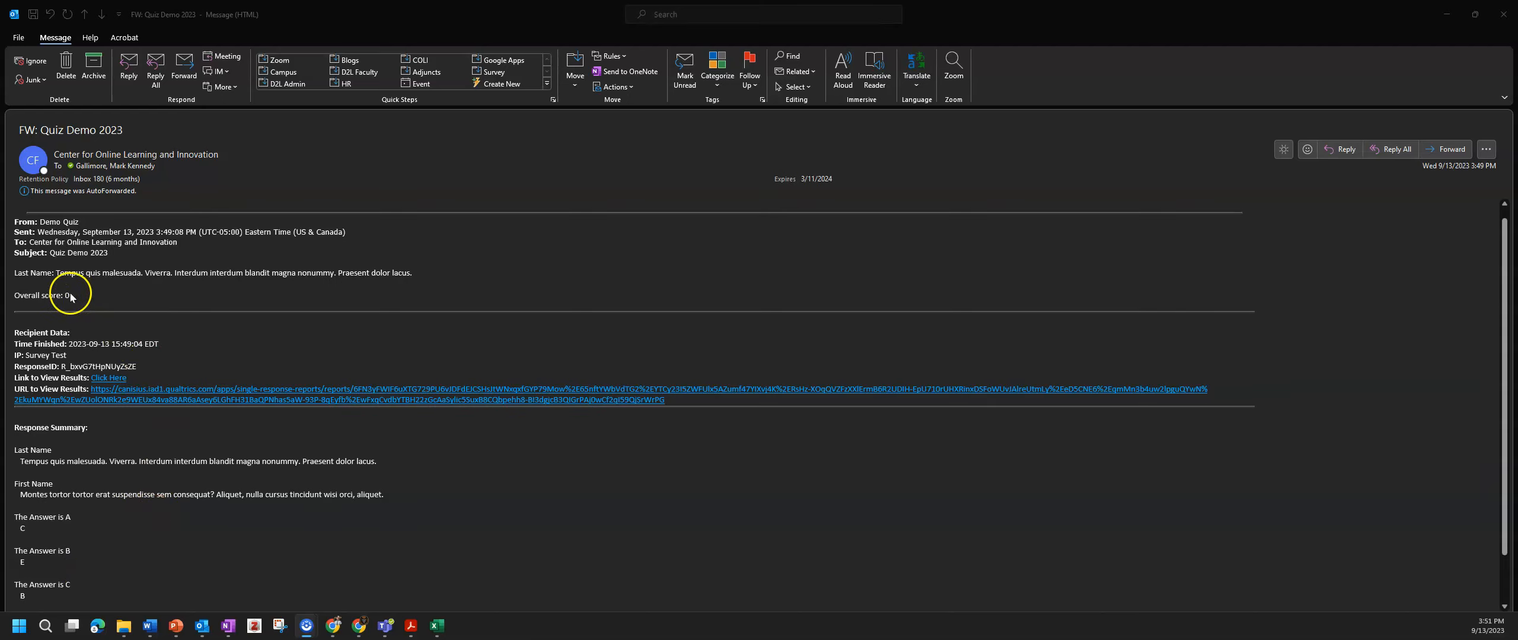
left_click(29, 465)
left_click(259, 507)
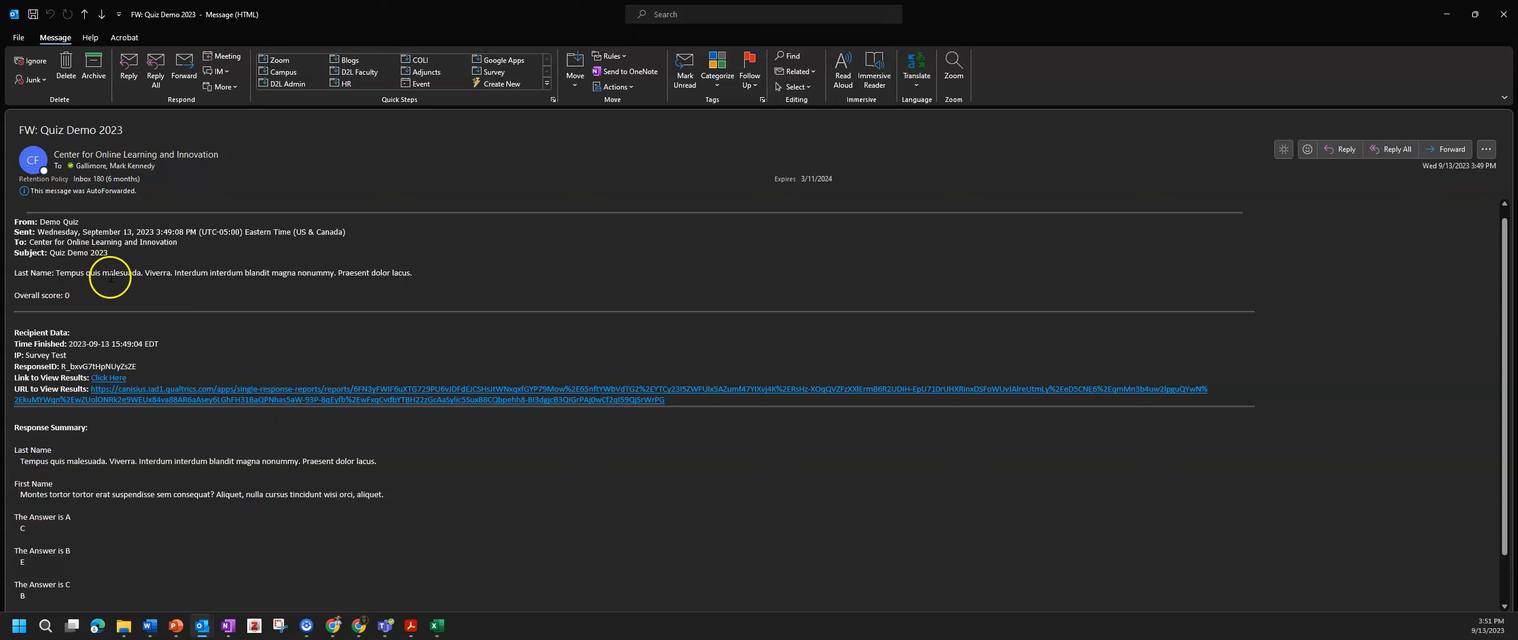
scroll(110, 282, "up", 1)
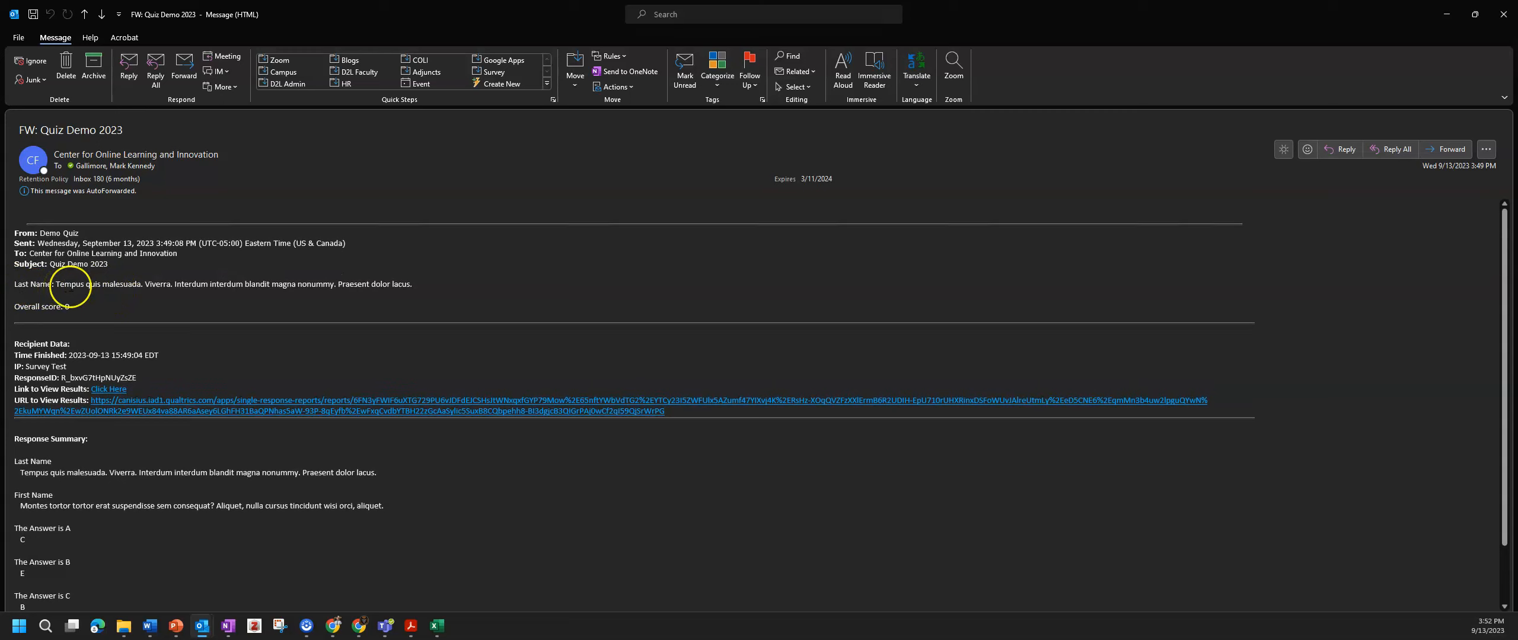
left_click(421, 285)
left_click_drag(421, 284, 58, 285)
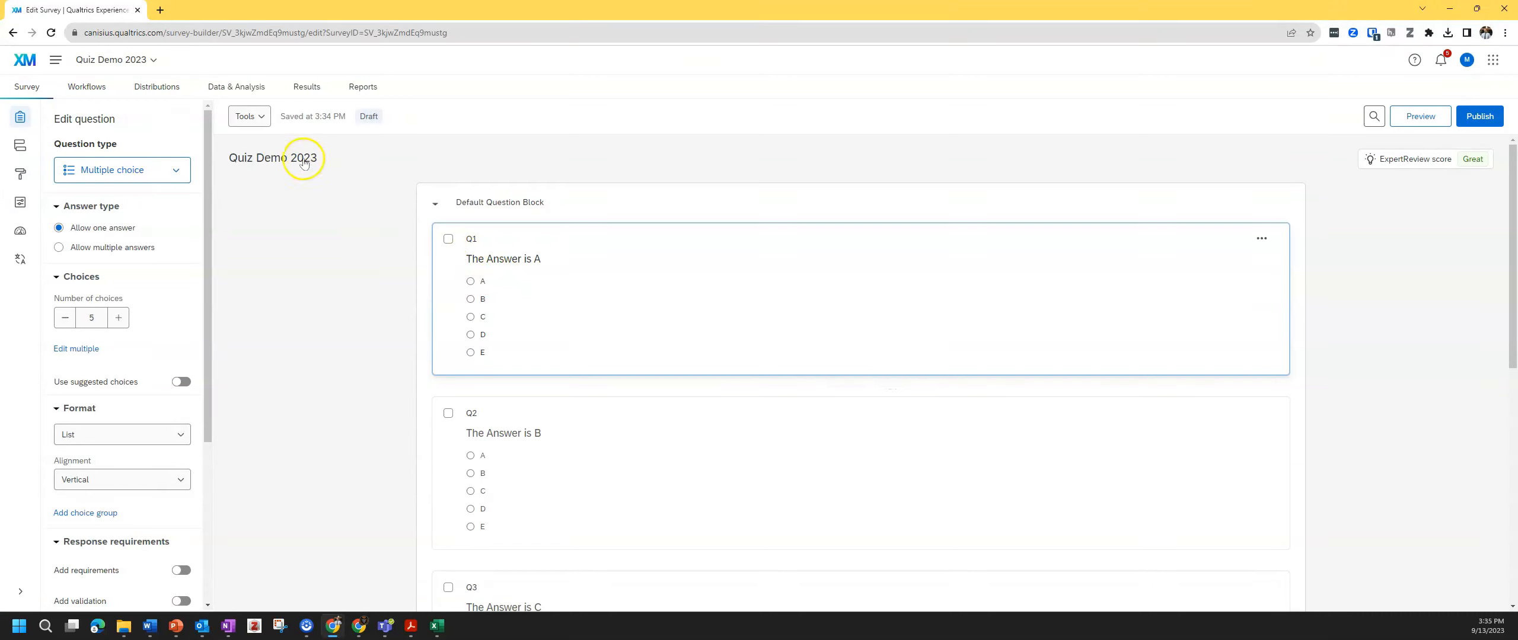
- Generate 2 test responses for Quiz Demo 2023 from Tools and close the summary
left_click(260, 118)
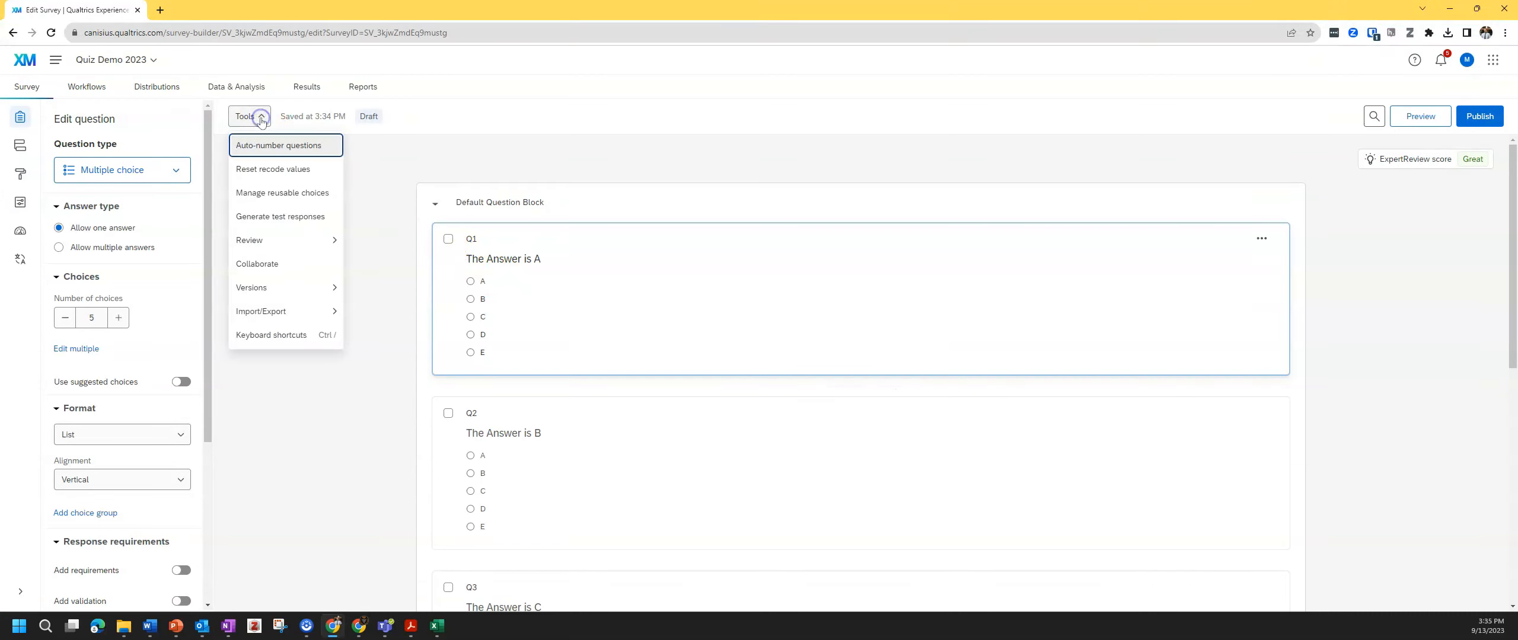
left_click(311, 218)
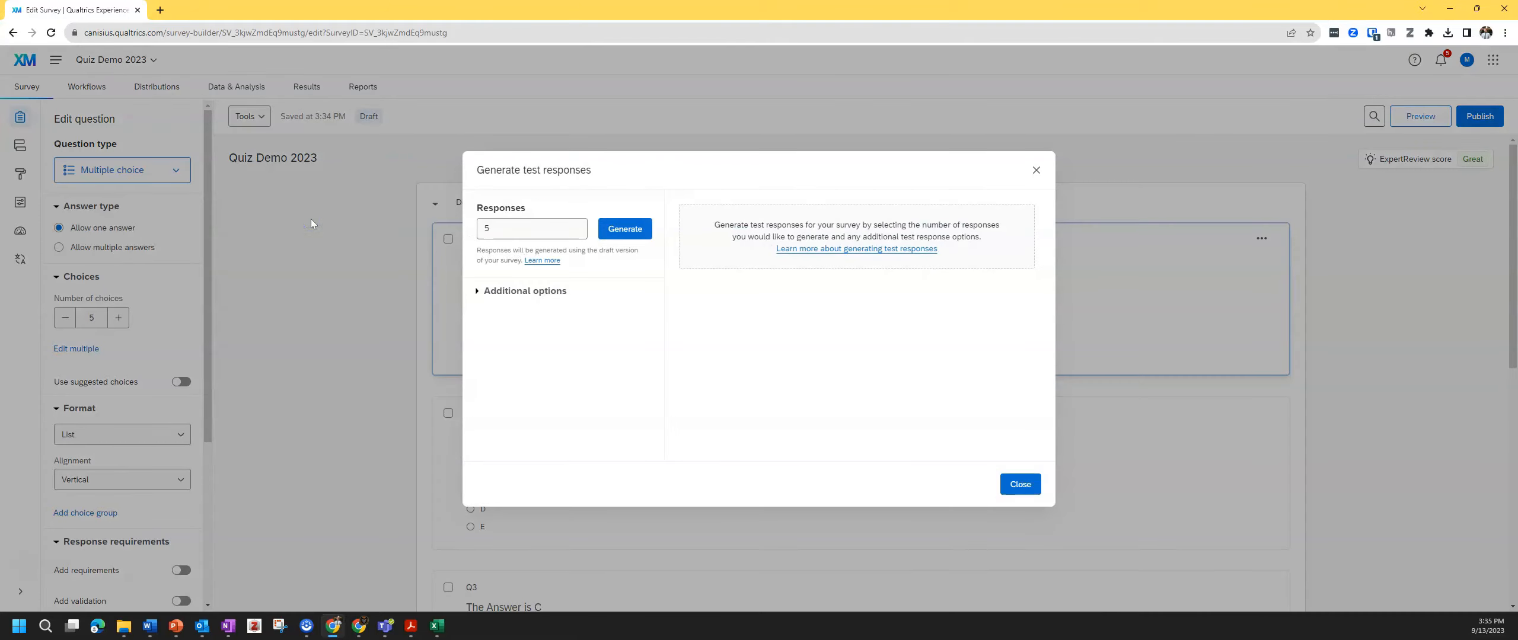
left_click(505, 228)
double_click(505, 227)
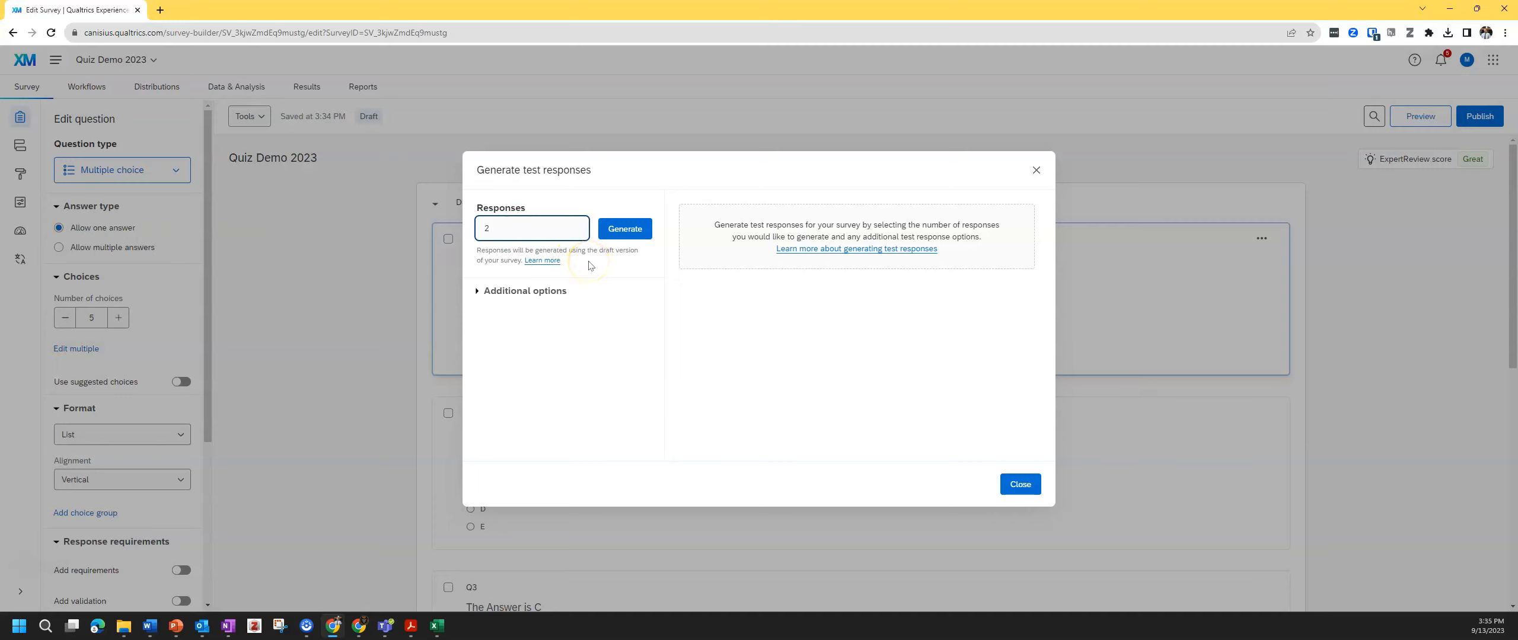
left_click(625, 229)
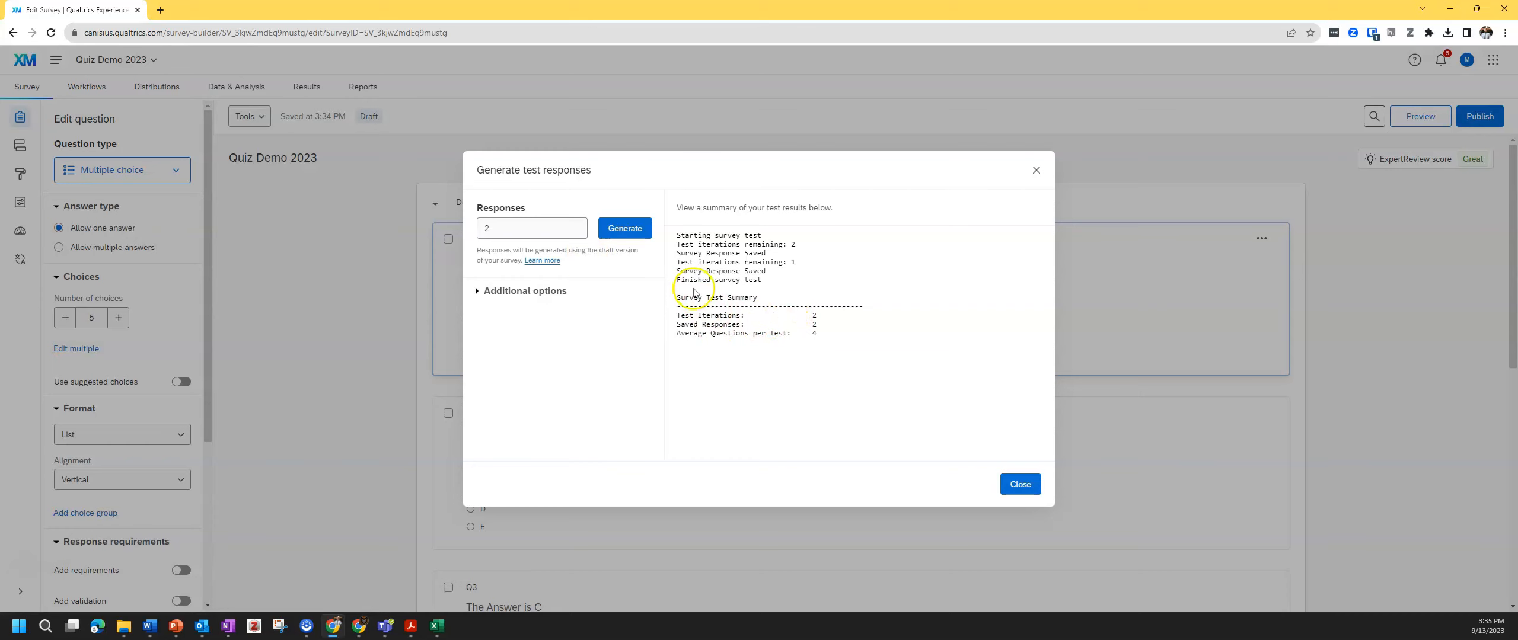
left_click(1021, 486)
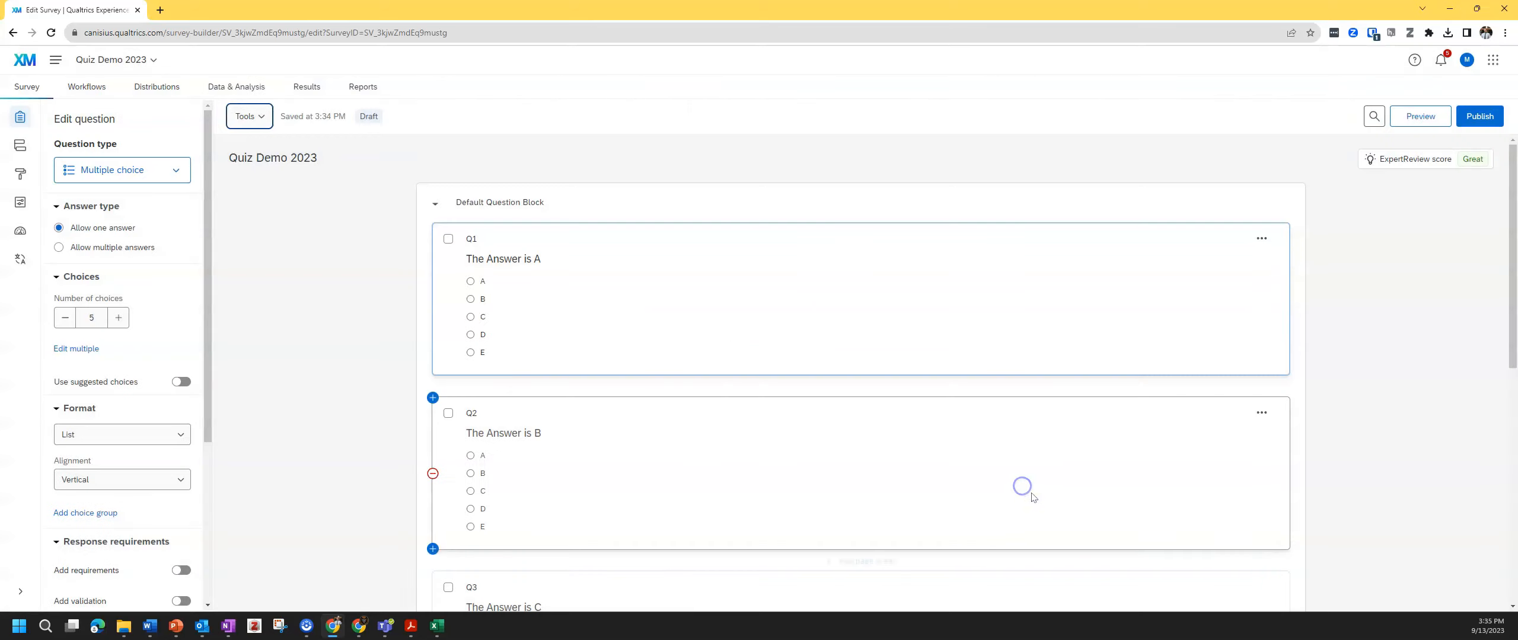